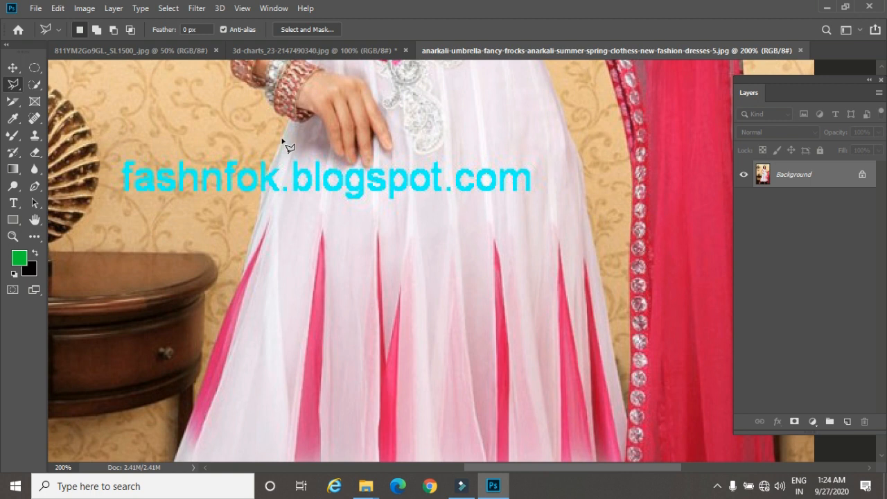
Outline the skirt area around the watermark with a zigzag lower edge using the Polygonal Lasso, and feather the selection by 3 pixels.
{"action": "left_click", "coordinate": [254, 229]}
{"action": "left_click", "coordinate": [271, 219]}
{"action": "left_click", "coordinate": [298, 278]}
{"action": "left_click", "coordinate": [323, 218]}
{"action": "left_click", "coordinate": [361, 275]}
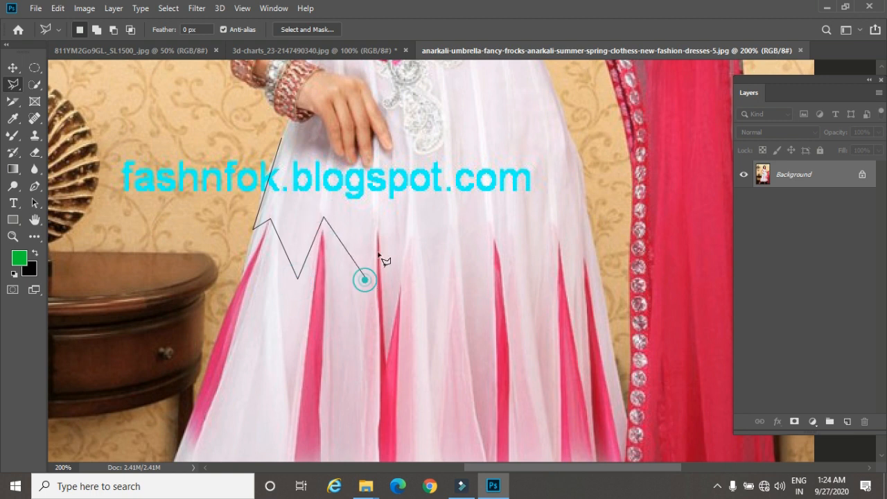
{"action": "left_click", "coordinate": [374, 225]}
{"action": "left_click", "coordinate": [426, 267]}
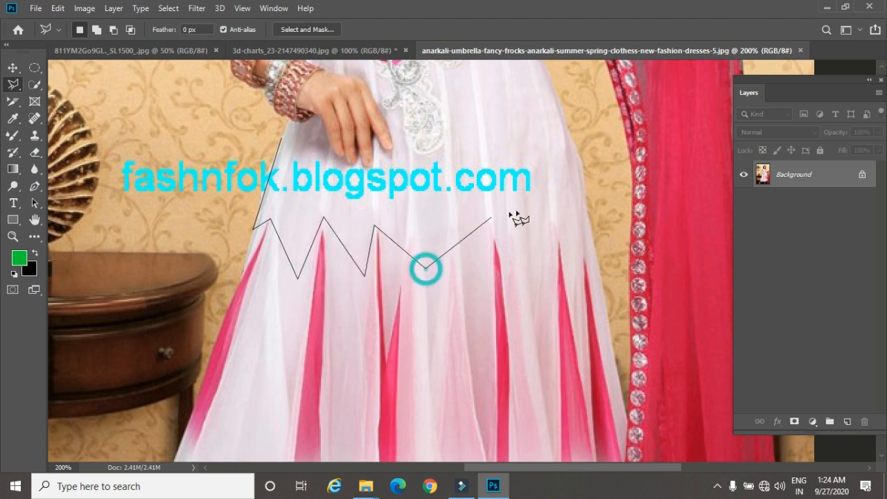
{"action": "left_click", "coordinate": [545, 215]}
{"action": "left_click", "coordinate": [559, 167]}
{"action": "left_click", "coordinate": [500, 147]}
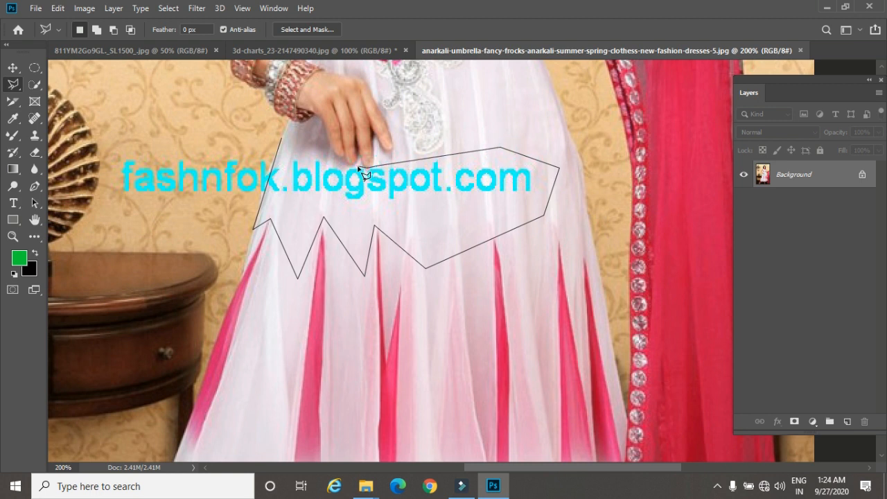
{"action": "left_click", "coordinate": [361, 167]}
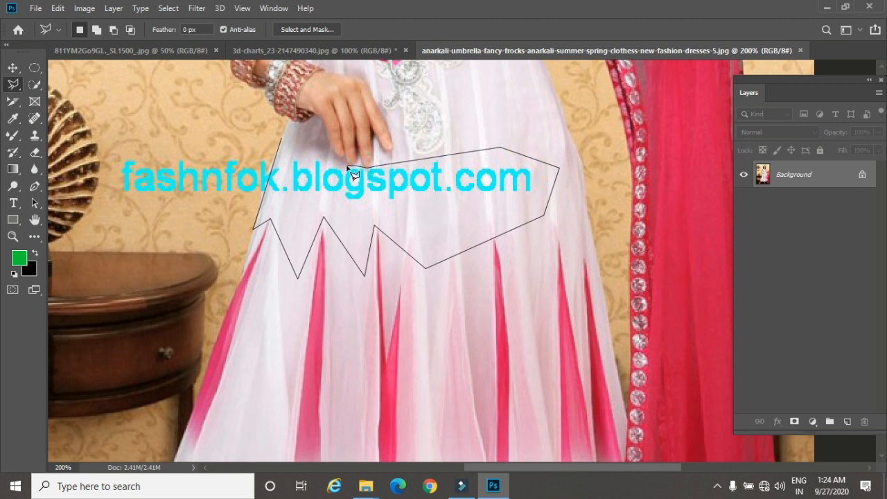
{"action": "left_click", "coordinate": [283, 140]}
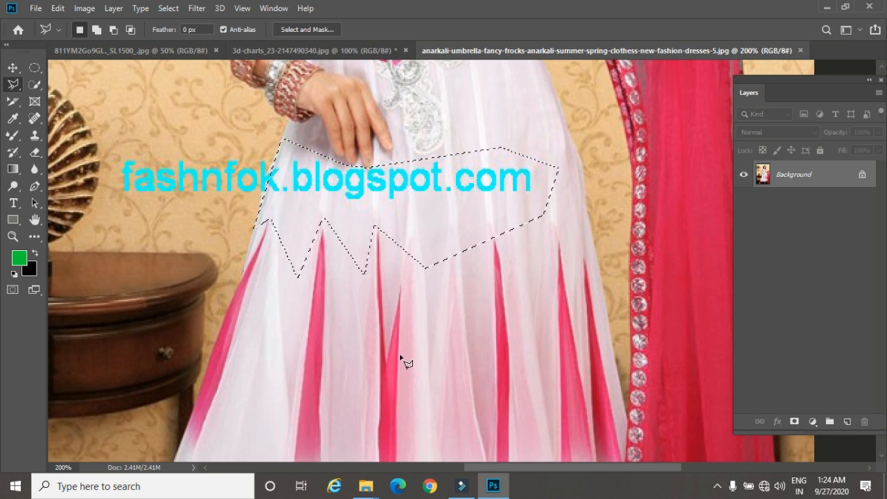
{"action": "key", "text": "shift+F6"}
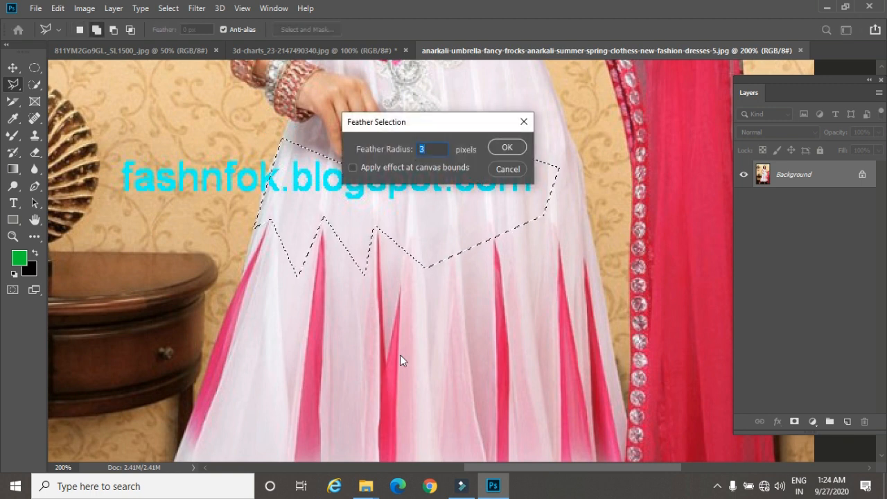
{"action": "key", "text": "Return"}
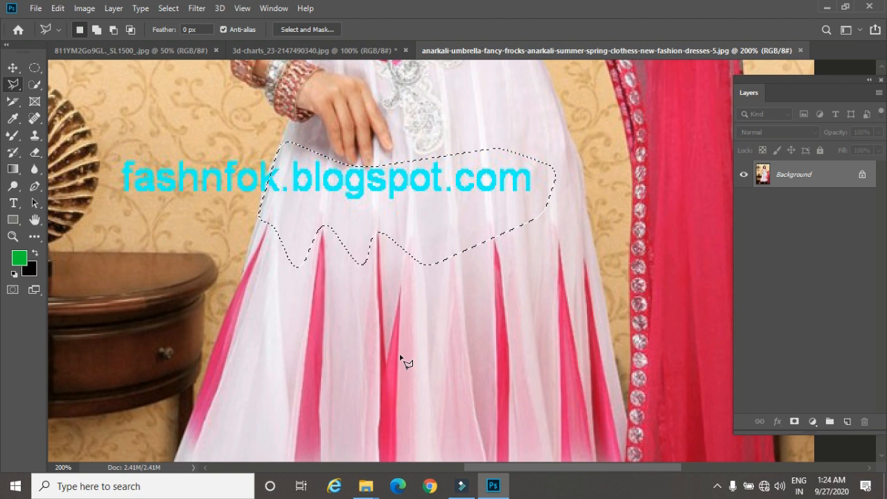
Activate the Clone Stamp tool and reduce its brush size to 25.
{"action": "left_click", "coordinate": [34, 135]}
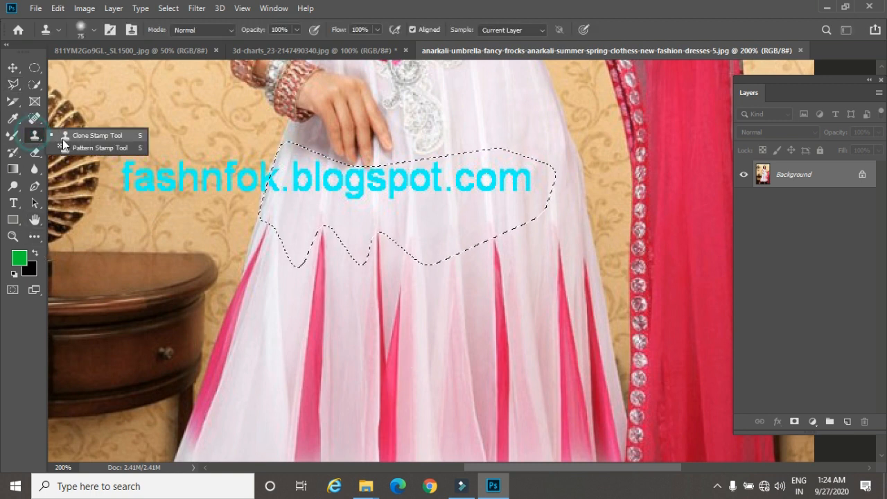
{"action": "key", "text": "bracketleft"}
{"action": "key", "text": "bracketleft"}
{"action": "key", "text": "bracketleft"}
{"action": "key", "text": "bracketleft"}
{"action": "key", "text": "bracketleft"}
{"action": "key", "text": "bracketleft"}
{"action": "key", "text": "bracketleft"}
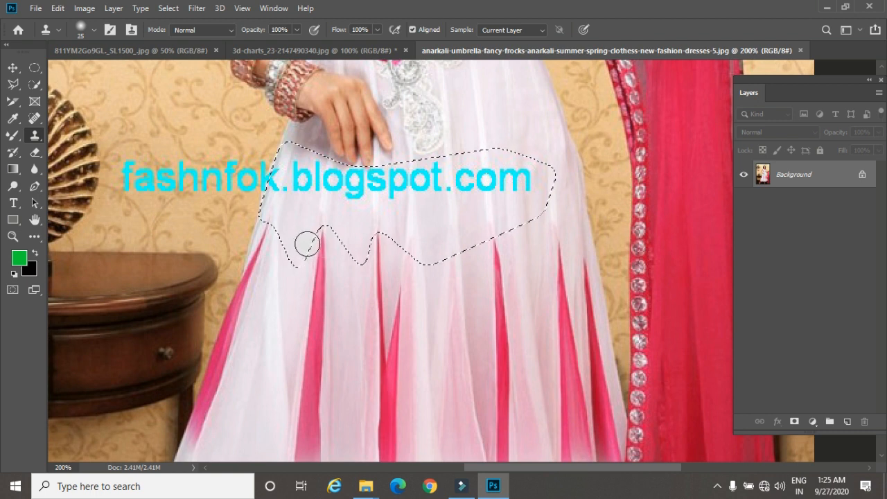
{"action": "left_click", "coordinate": [196, 54]}
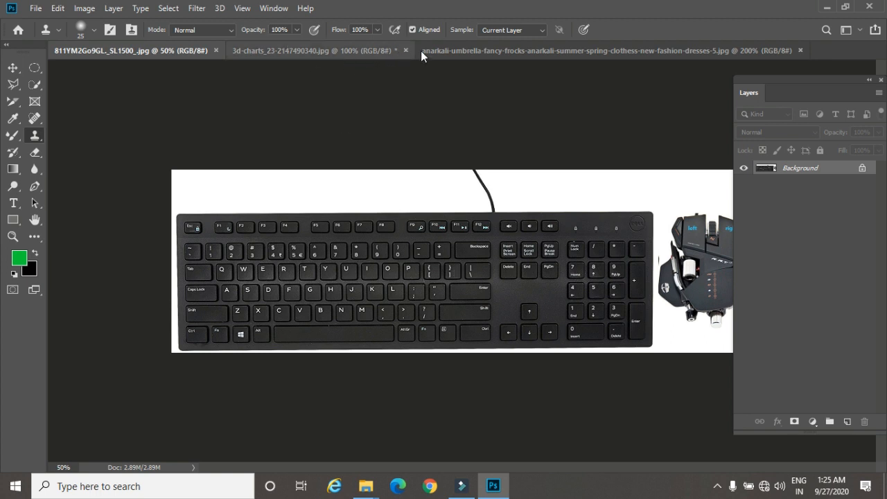
{"action": "left_click", "coordinate": [446, 50]}
{"action": "left_click", "coordinate": [354, 44]}
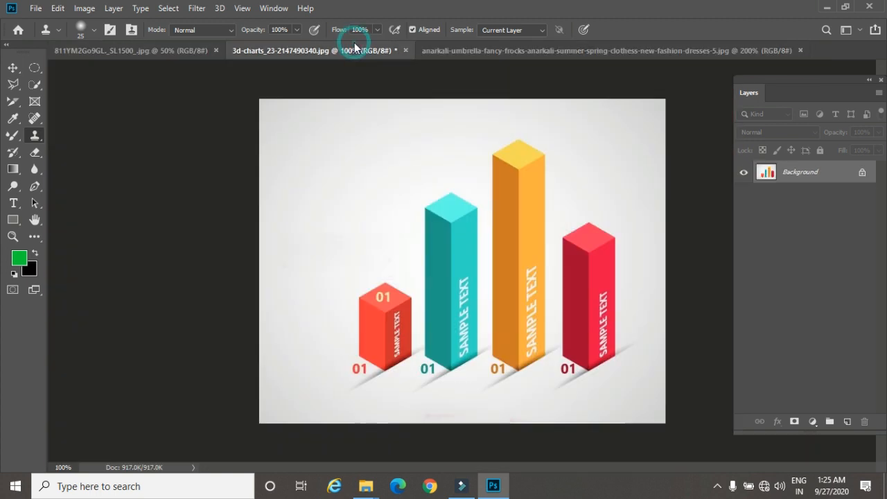
{"action": "left_click", "coordinate": [442, 56]}
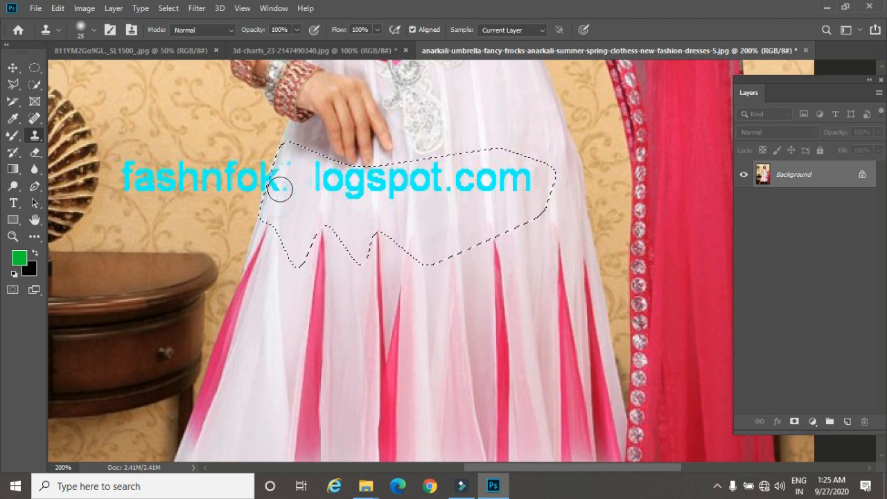
Clone clean white fabric over the ".blo" part of the watermark and the edge of the "k" inside the selection, and deselect.
{"action": "left_click_drag", "start_coordinate": [281, 184], "coordinate": [277, 182]}
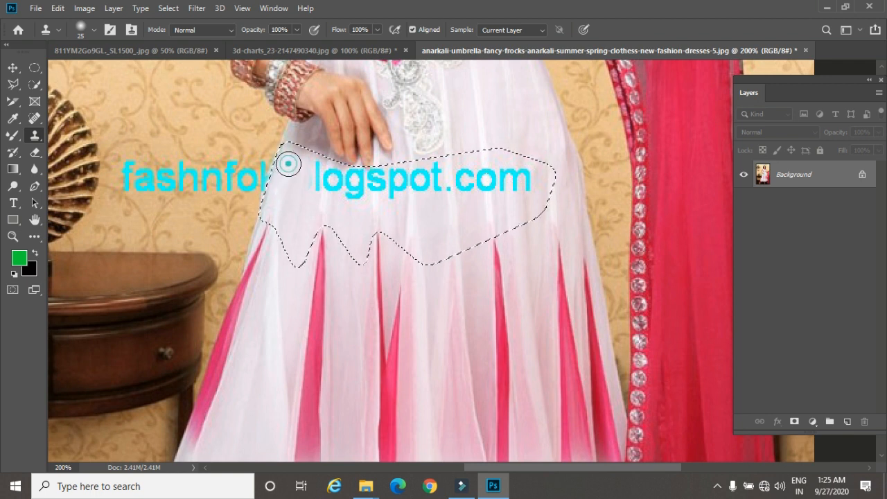
{"action": "left_click", "coordinate": [319, 184]}
{"action": "left_click", "coordinate": [307, 200], "text": "alt"}
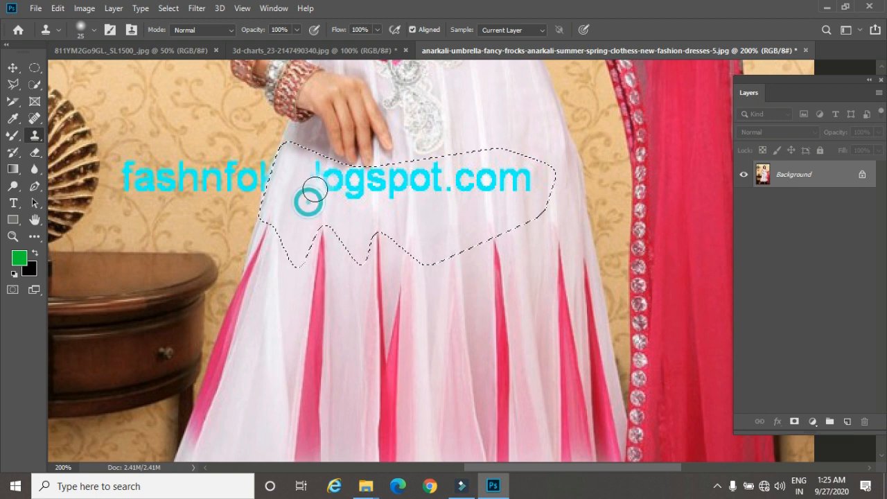
{"action": "left_click_drag", "start_coordinate": [315, 186], "coordinate": [315, 178]}
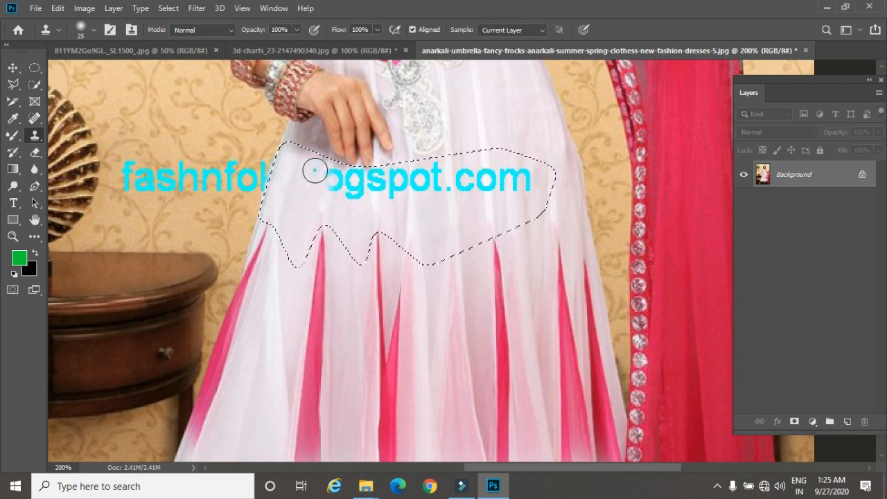
{"action": "left_click", "coordinate": [337, 204], "text": "alt"}
{"action": "left_click", "coordinate": [330, 189]}
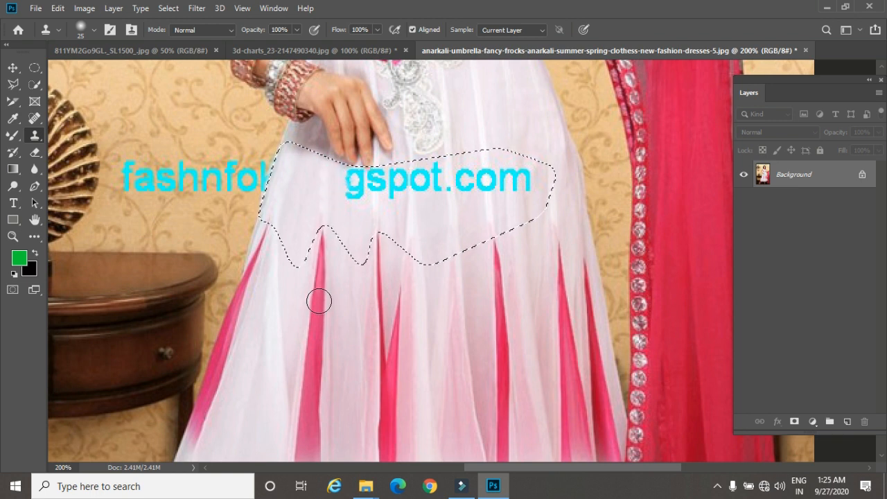
{"action": "key", "text": "ctrl+d"}
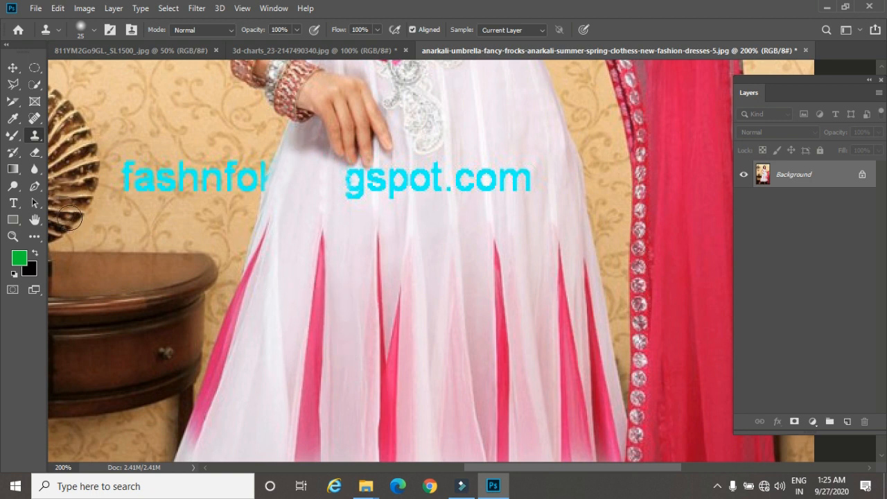
In the 3d-charts_23-2147490340.jpg document, select the light grey background around the bars with the Magic Wand.
{"action": "right_click", "coordinate": [34, 137]}
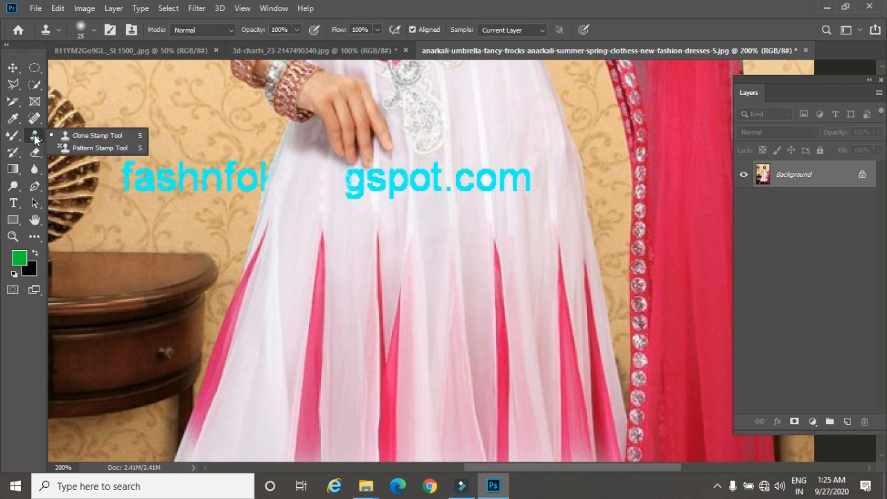
{"action": "left_click", "coordinate": [86, 149]}
{"action": "left_click", "coordinate": [341, 50]}
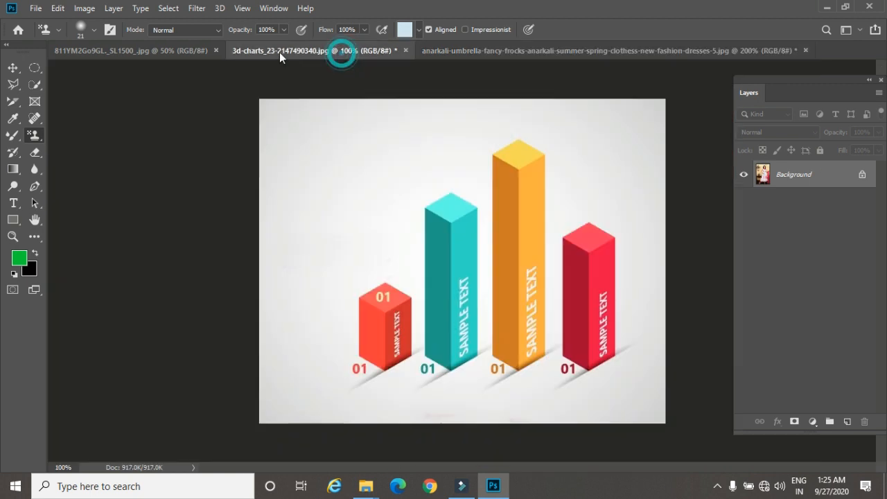
{"action": "left_click", "coordinate": [35, 84]}
{"action": "left_click", "coordinate": [83, 97]}
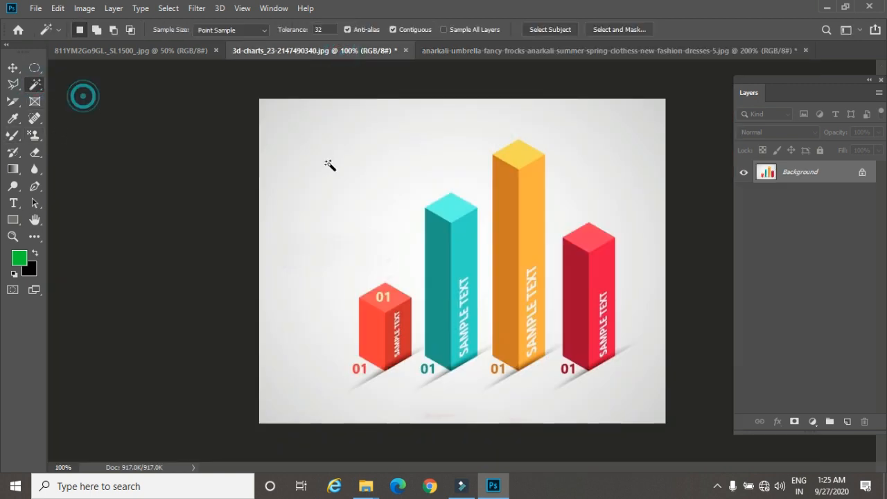
{"action": "left_click", "coordinate": [330, 141]}
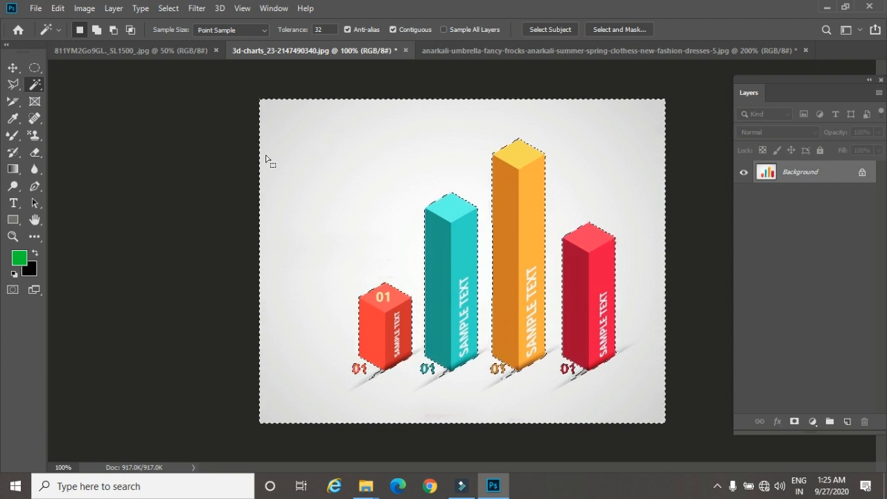
Paint the upper-left part of the selected background with the Pattern Stamp, using the pale lavender-blue pattern and a brush size of 50.
{"action": "left_click", "coordinate": [34, 134]}
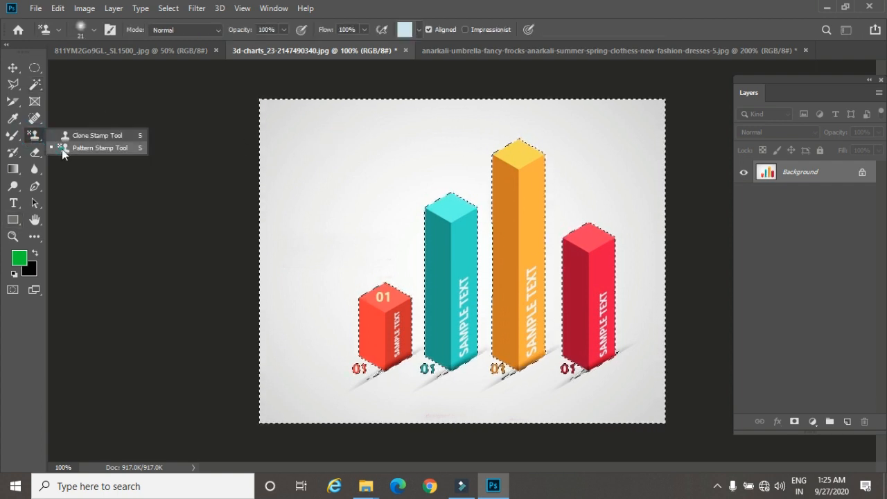
{"action": "left_click", "coordinate": [59, 149]}
{"action": "left_click", "coordinate": [419, 30]}
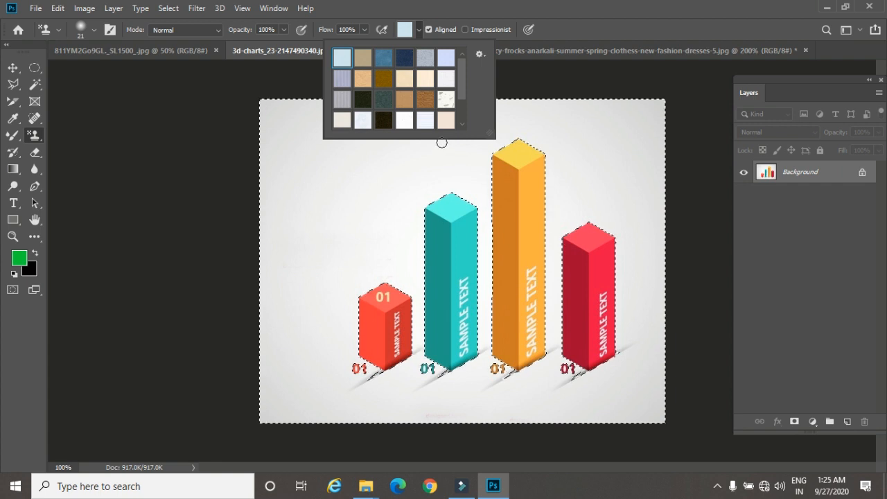
{"action": "left_click", "coordinate": [446, 65]}
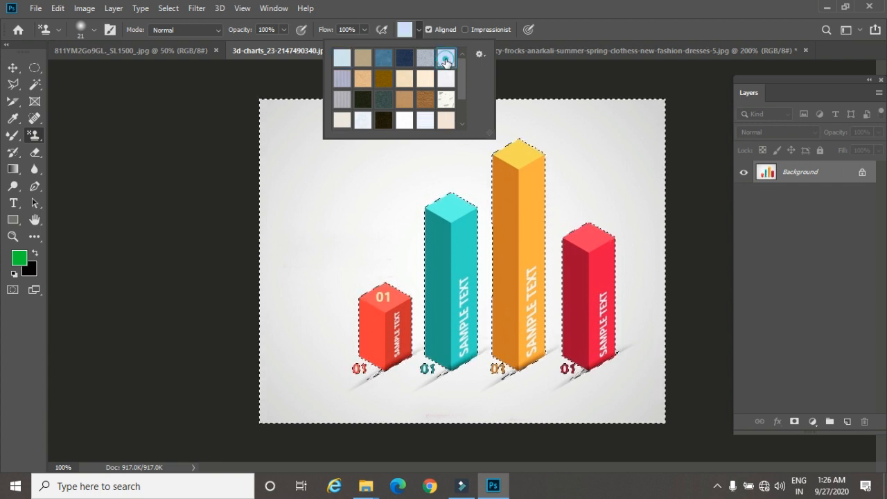
{"action": "left_click", "coordinate": [560, 29]}
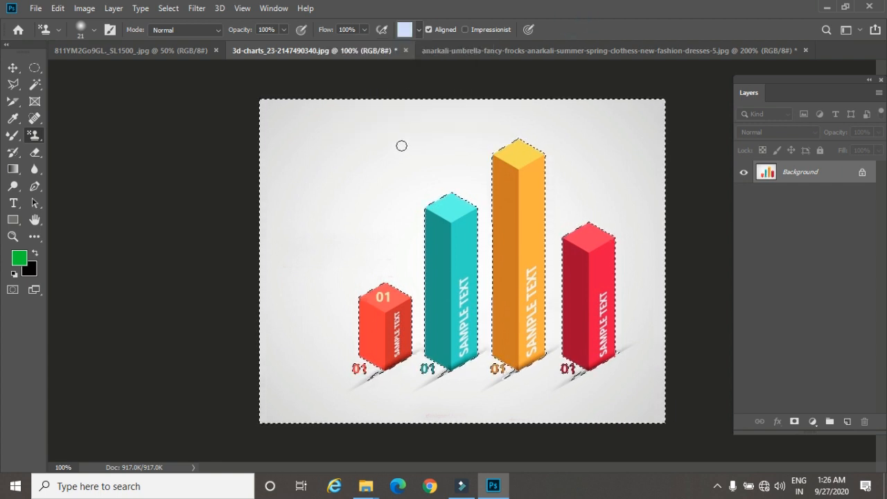
{"action": "key", "text": "bracketright"}
{"action": "key", "text": "bracketright"}
{"action": "key", "text": "bracketright"}
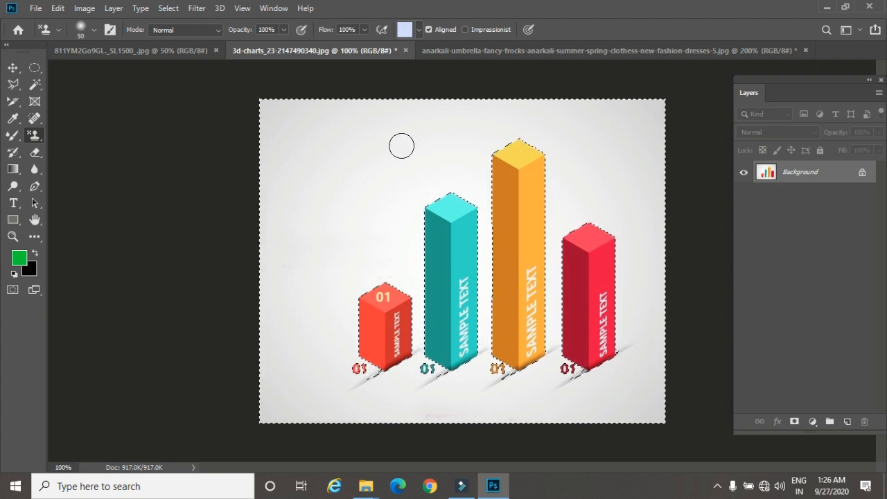
{"action": "left_click_drag", "start_coordinate": [366, 137], "coordinate": [372, 94]}
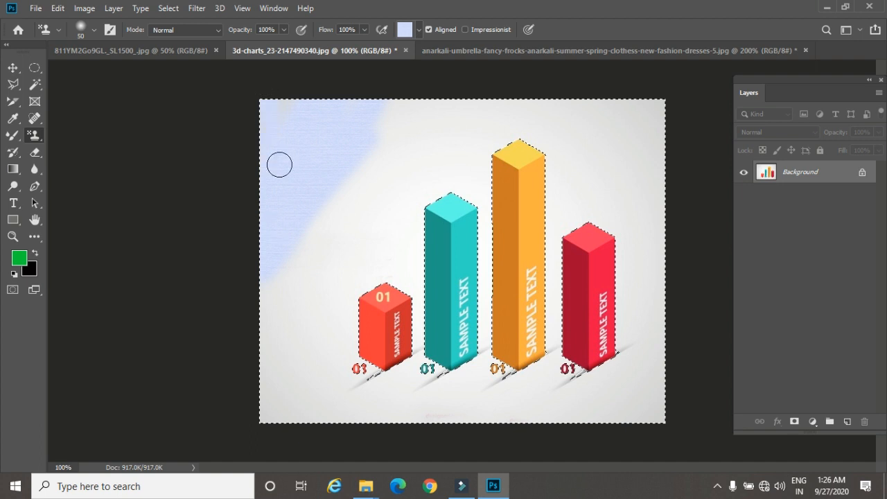
{"action": "left_click_drag", "start_coordinate": [354, 199], "coordinate": [366, 141]}
{"action": "mouse_move", "coordinate": [329, 186]}
{"action": "left_mouse_down"}
{"action": "mouse_move", "coordinate": [268, 385]}
{"action": "mouse_move", "coordinate": [361, 182]}
{"action": "mouse_move", "coordinate": [324, 297]}
{"action": "left_mouse_up"}
Enlarge the Pattern Stamp brush to 175, cover the rest of the selected background with the pattern, and deselect.
{"action": "key", "text": "bracketright"}
{"action": "key", "text": "bracketright"}
{"action": "key", "text": "bracketright"}
{"action": "key", "text": "bracketright"}
{"action": "key", "text": "bracketright"}
{"action": "key", "text": "bracketright"}
{"action": "key", "text": "bracketright"}
{"action": "key", "text": "bracketright"}
{"action": "mouse_move", "coordinate": [323, 297]}
{"action": "left_mouse_down"}
{"action": "mouse_move", "coordinate": [337, 247]}
{"action": "mouse_move", "coordinate": [367, 218]}
{"action": "mouse_move", "coordinate": [619, 113]}
{"action": "mouse_move", "coordinate": [737, 144]}
{"action": "mouse_move", "coordinate": [285, 234]}
{"action": "mouse_move", "coordinate": [614, 273]}
{"action": "mouse_move", "coordinate": [382, 382]}
{"action": "mouse_move", "coordinate": [704, 358]}
{"action": "mouse_move", "coordinate": [686, 406]}
{"action": "mouse_move", "coordinate": [654, 358]}
{"action": "mouse_move", "coordinate": [758, 379]}
{"action": "left_mouse_up"}
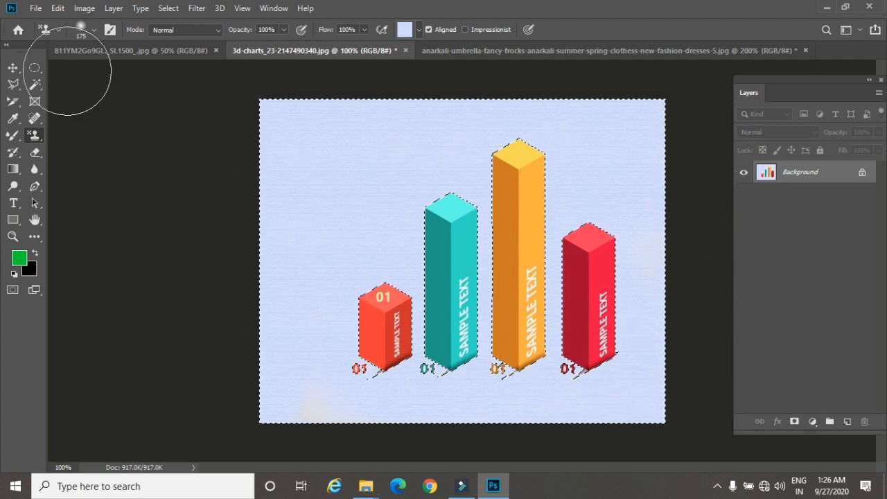
{"action": "key", "text": "ctrl+d"}
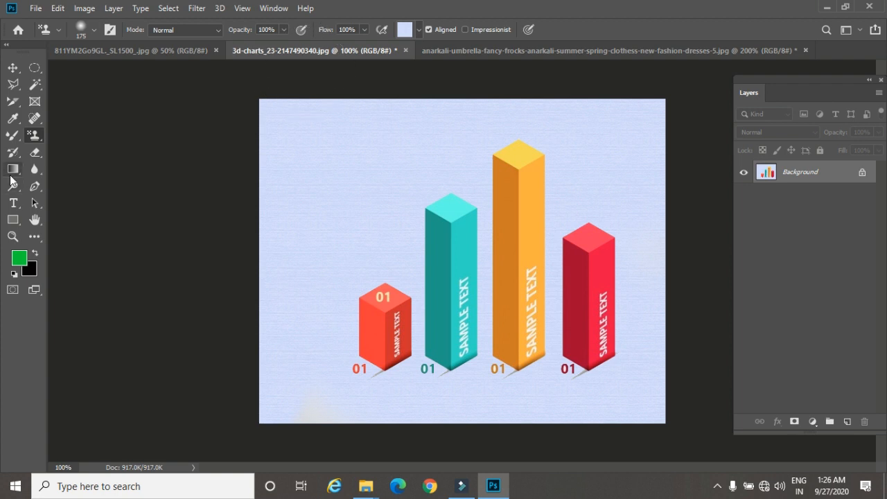
Paint over the chart image with the History Brush at size 125 to restore its original grey background and infographic text.
{"action": "right_click", "coordinate": [34, 138]}
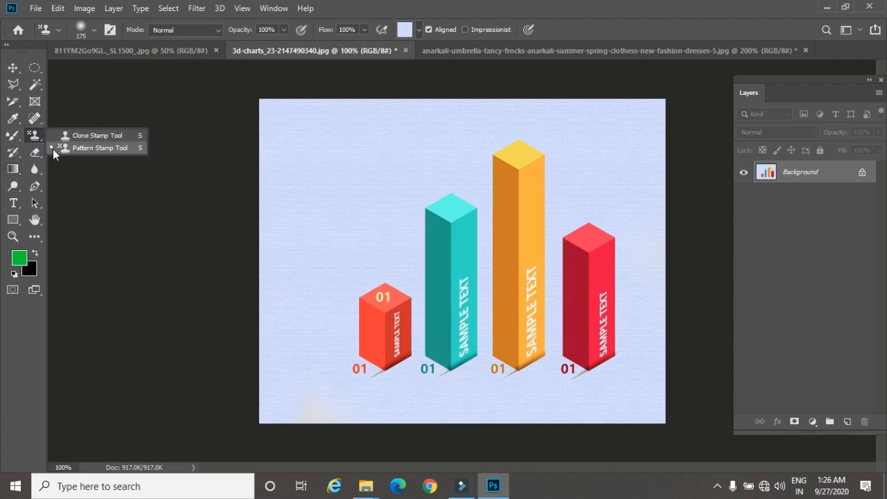
{"action": "left_click", "coordinate": [7, 156]}
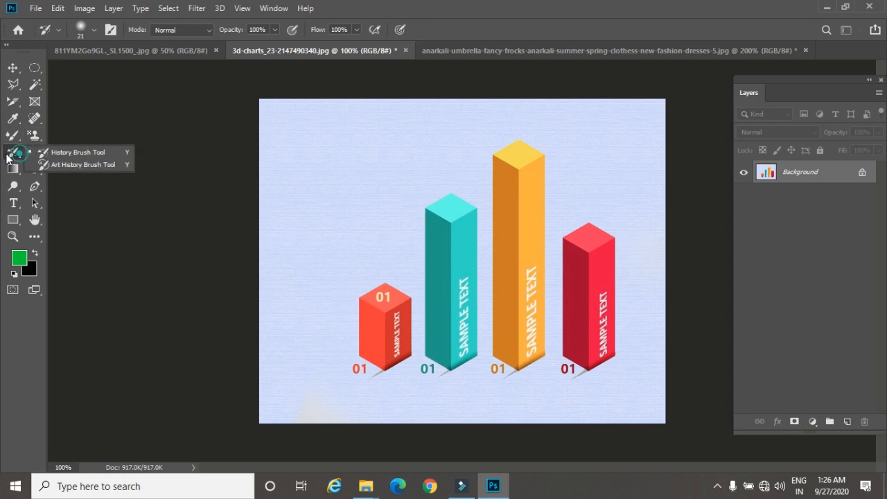
{"action": "left_click", "coordinate": [73, 155]}
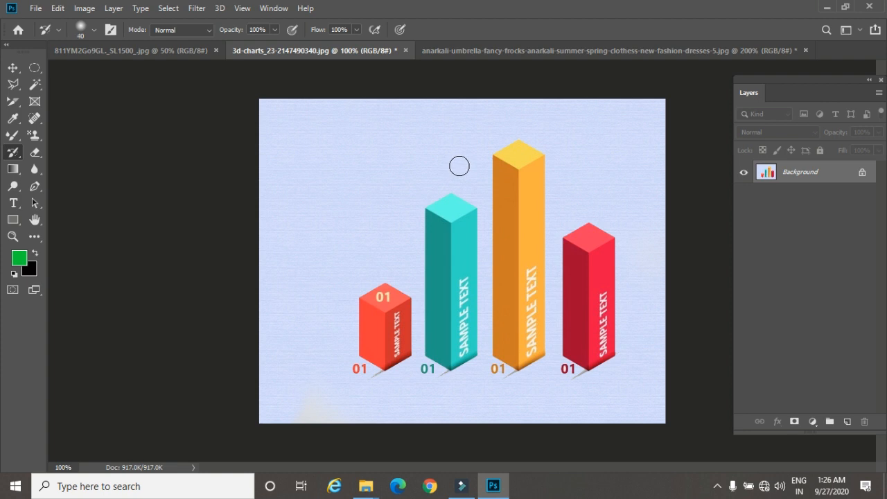
{"action": "key", "text": "bracketright"}
{"action": "left_click", "coordinate": [38, 8]}
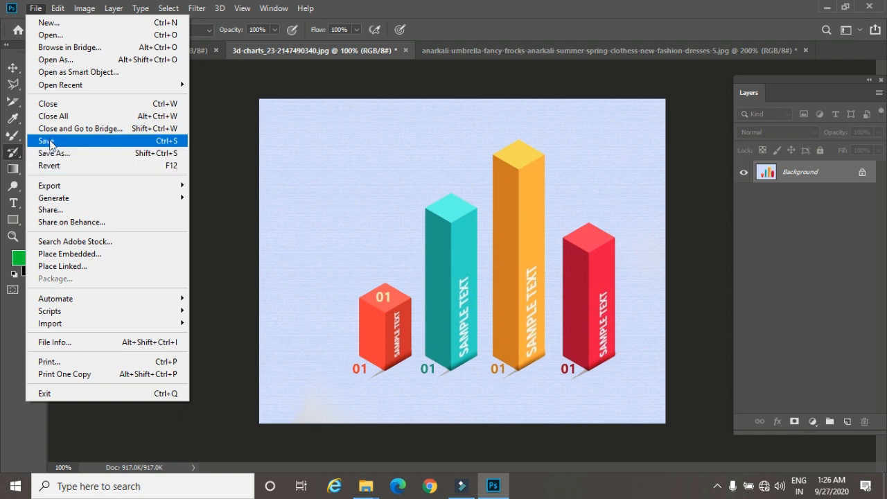
{"action": "right_click", "coordinate": [13, 153]}
{"action": "left_click", "coordinate": [42, 155]}
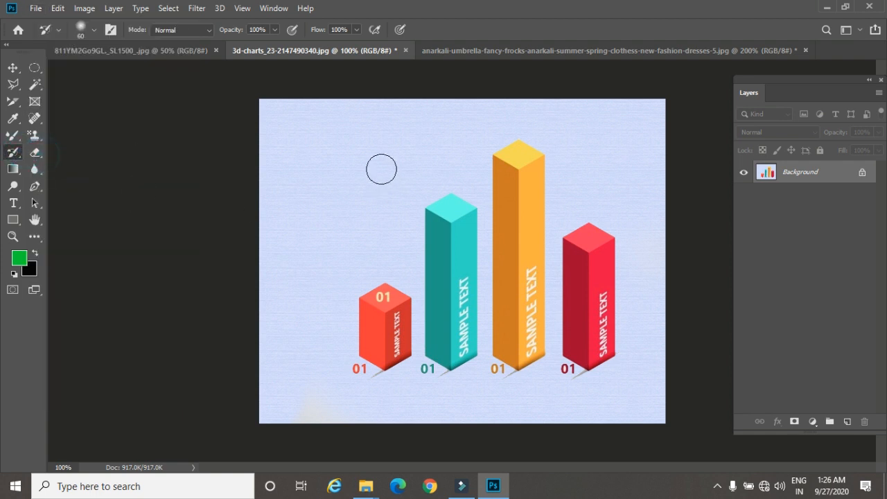
{"action": "key", "text": "bracketright"}
{"action": "key", "text": "bracketright"}
{"action": "key", "text": "bracketright"}
{"action": "key", "text": "bracketright"}
{"action": "key", "text": "bracketright"}
{"action": "mouse_move", "coordinate": [305, 143]}
{"action": "left_mouse_down"}
{"action": "mouse_move", "coordinate": [214, 185]}
{"action": "mouse_move", "coordinate": [388, 53]}
{"action": "mouse_move", "coordinate": [193, 157]}
{"action": "mouse_move", "coordinate": [403, 118]}
{"action": "mouse_move", "coordinate": [542, 140]}
{"action": "mouse_move", "coordinate": [132, 262]}
{"action": "mouse_move", "coordinate": [365, 225]}
{"action": "mouse_move", "coordinate": [292, 275]}
{"action": "mouse_move", "coordinate": [270, 303]}
{"action": "mouse_move", "coordinate": [577, 199]}
{"action": "mouse_move", "coordinate": [652, 106]}
{"action": "mouse_move", "coordinate": [359, 146]}
{"action": "mouse_move", "coordinate": [682, 134]}
{"action": "mouse_move", "coordinate": [693, 163]}
{"action": "mouse_move", "coordinate": [434, 298]}
{"action": "mouse_move", "coordinate": [593, 269]}
{"action": "mouse_move", "coordinate": [604, 284]}
{"action": "mouse_move", "coordinate": [405, 348]}
{"action": "mouse_move", "coordinate": [282, 341]}
{"action": "mouse_move", "coordinate": [490, 335]}
{"action": "mouse_move", "coordinate": [327, 393]}
{"action": "mouse_move", "coordinate": [366, 434]}
{"action": "mouse_move", "coordinate": [745, 391]}
{"action": "mouse_move", "coordinate": [677, 392]}
{"action": "mouse_move", "coordinate": [692, 252]}
{"action": "mouse_move", "coordinate": [643, 406]}
{"action": "mouse_move", "coordinate": [654, 217]}
{"action": "left_mouse_up"}
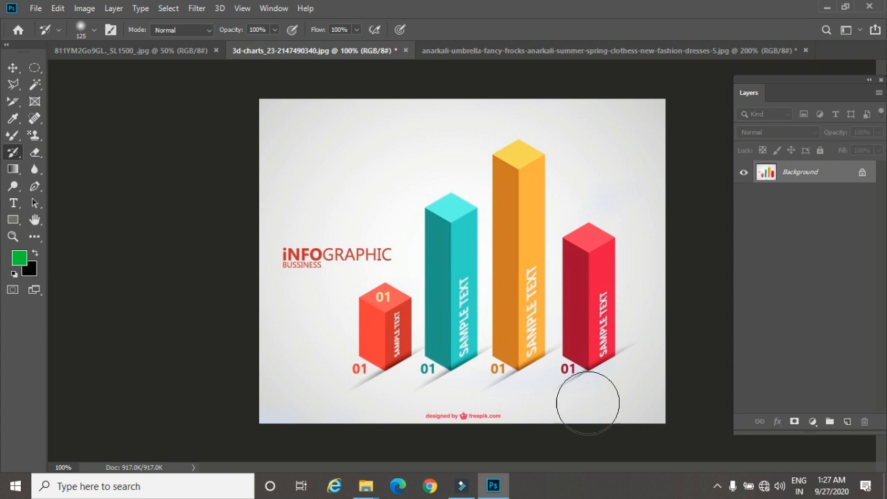
Paint over the infographic title and chart bars with the Art History Brush at size 21 in the Tight Short style.
{"action": "right_click", "coordinate": [10, 159]}
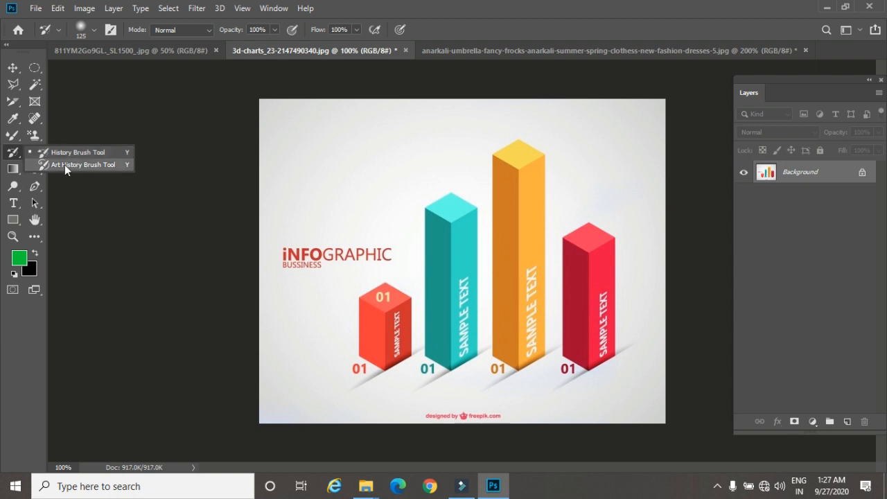
{"action": "left_click", "coordinate": [65, 164]}
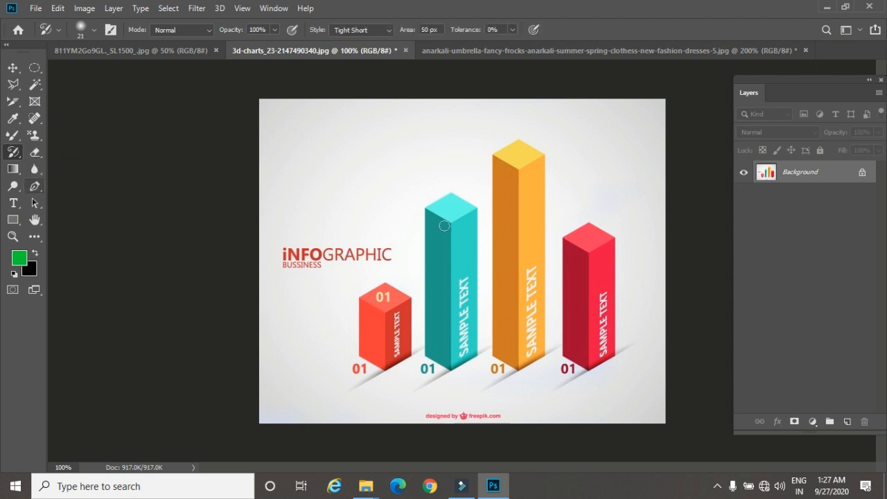
{"action": "mouse_move", "coordinate": [284, 255]}
{"action": "left_mouse_down"}
{"action": "mouse_move", "coordinate": [303, 263]}
{"action": "mouse_move", "coordinate": [395, 256]}
{"action": "mouse_move", "coordinate": [501, 193]}
{"action": "mouse_move", "coordinate": [481, 172]}
{"action": "mouse_move", "coordinate": [496, 263]}
{"action": "mouse_move", "coordinate": [430, 332]}
{"action": "mouse_move", "coordinate": [538, 371]}
{"action": "mouse_move", "coordinate": [516, 281]}
{"action": "left_mouse_up"}
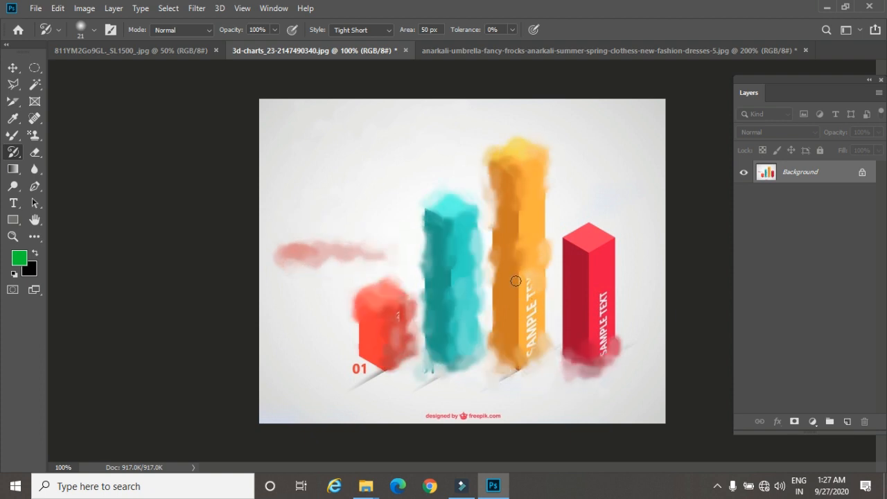
Open the 5.jpeg flower field image.
{"action": "key", "text": "ctrl+o"}
{"action": "left_click", "coordinate": [308, 204]}
{"action": "left_click", "coordinate": [383, 211]}
{"action": "left_click", "coordinate": [333, 290]}
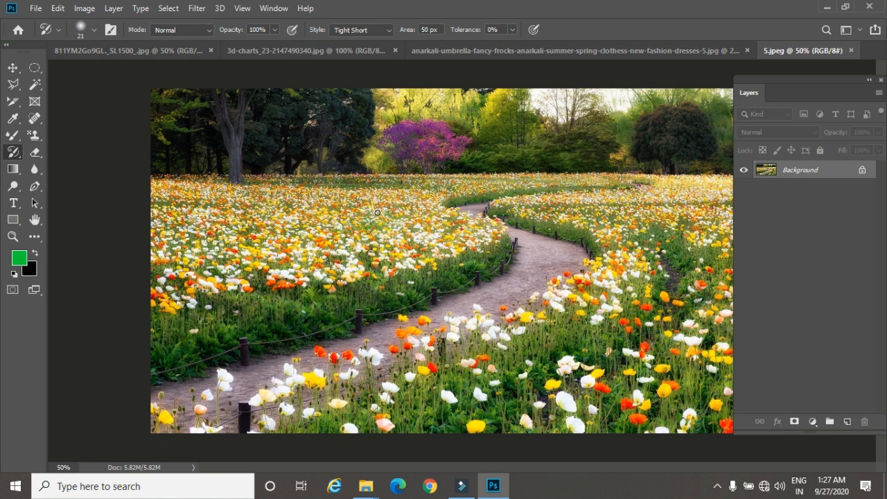
Enlarge the Art History Brush to 300 and paint over the whole flower field in the Tight Short style.
{"action": "key", "text": "bracketright"}
{"action": "key", "text": "bracketright"}
{"action": "key", "text": "bracketright"}
{"action": "key", "text": "bracketright"}
{"action": "key", "text": "bracketright"}
{"action": "key", "text": "bracketright"}
{"action": "key", "text": "bracketright"}
{"action": "mouse_move", "coordinate": [376, 212]}
{"action": "left_mouse_down"}
{"action": "mouse_move", "coordinate": [340, 134]}
{"action": "mouse_move", "coordinate": [560, 131]}
{"action": "mouse_move", "coordinate": [441, 186]}
{"action": "mouse_move", "coordinate": [410, 160]}
{"action": "mouse_move", "coordinate": [658, 252]}
{"action": "mouse_move", "coordinate": [257, 372]}
{"action": "mouse_move", "coordinate": [298, 446]}
{"action": "mouse_move", "coordinate": [637, 422]}
{"action": "mouse_move", "coordinate": [763, 323]}
{"action": "mouse_move", "coordinate": [695, 131]}
{"action": "mouse_move", "coordinate": [800, 100]}
{"action": "mouse_move", "coordinate": [834, 113]}
{"action": "mouse_move", "coordinate": [825, 126]}
{"action": "mouse_move", "coordinate": [460, 198]}
{"action": "mouse_move", "coordinate": [466, 165]}
{"action": "left_mouse_up"}
On a new layer, select the full canvas, scale the selection to about 92%, and fill it with the green foreground colour.
{"action": "left_click_drag", "start_coordinate": [762, 234], "coordinate": [667, 185]}
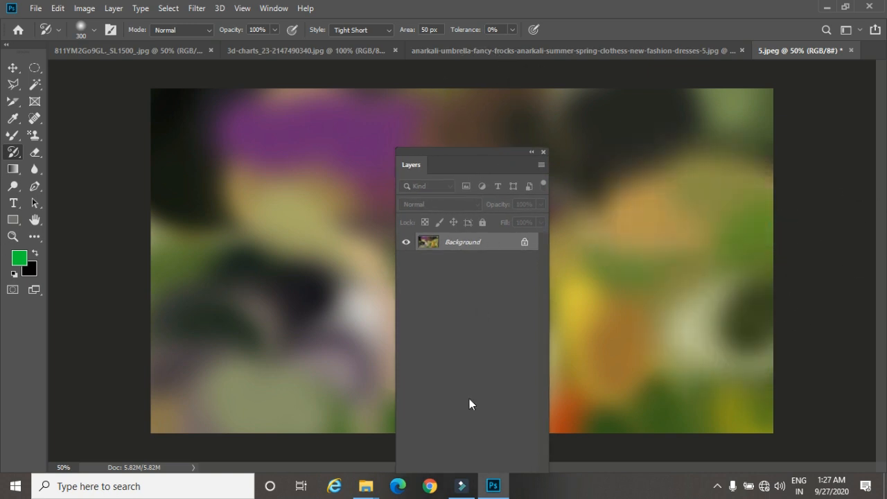
{"action": "left_click_drag", "start_coordinate": [489, 151], "coordinate": [753, 98]}
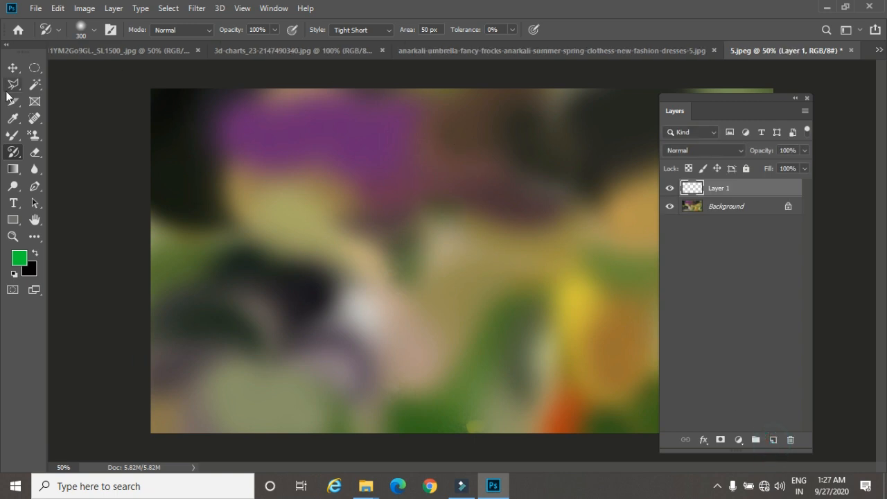
{"action": "key", "text": "ctrl+a"}
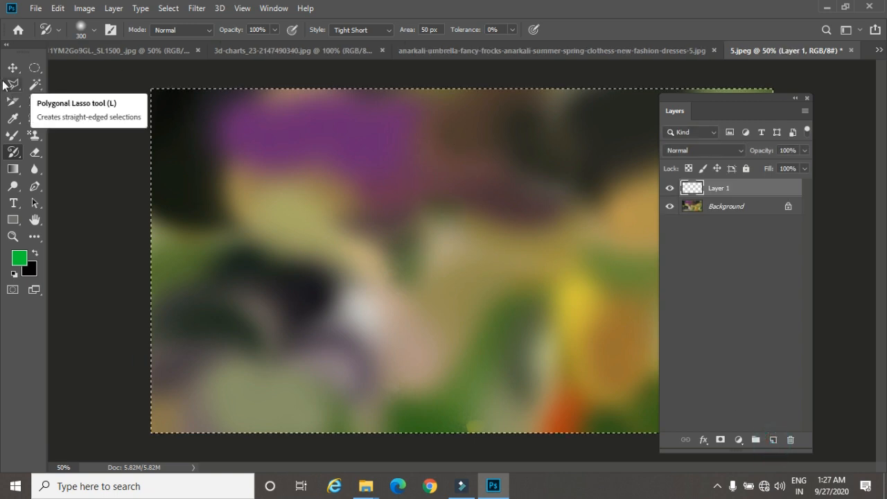
{"action": "left_click", "coordinate": [168, 8]}
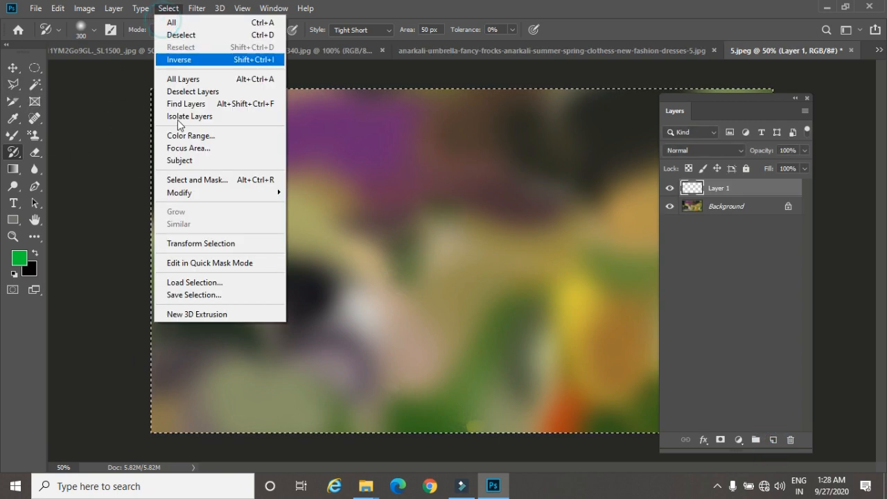
{"action": "left_click", "coordinate": [244, 252]}
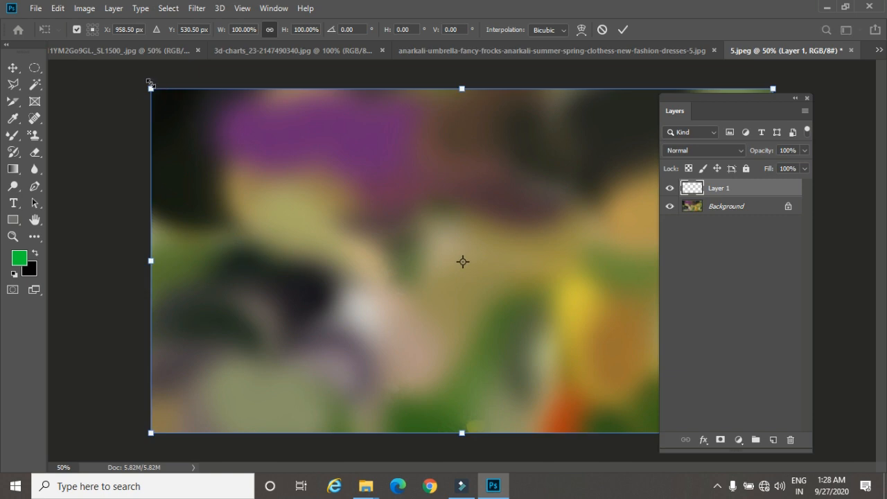
{"action": "left_click_drag", "start_coordinate": [148, 87], "coordinate": [175, 101]}
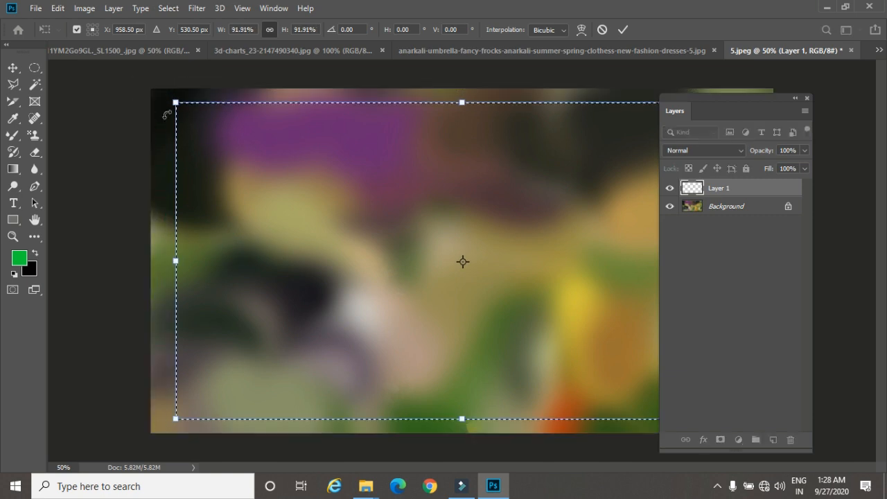
{"action": "key", "text": "Return"}
{"action": "key", "text": "y"}
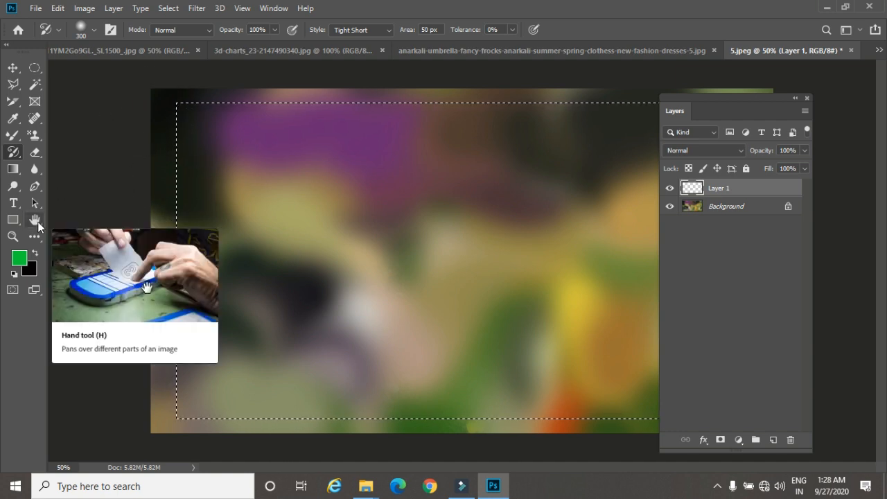
{"action": "key", "text": "alt+BackSpace"}
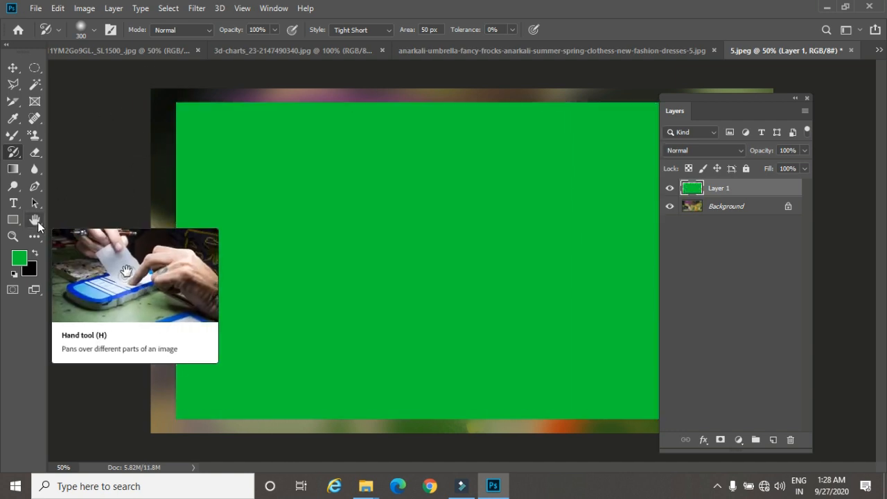
{"action": "left_click", "coordinate": [13, 67]}
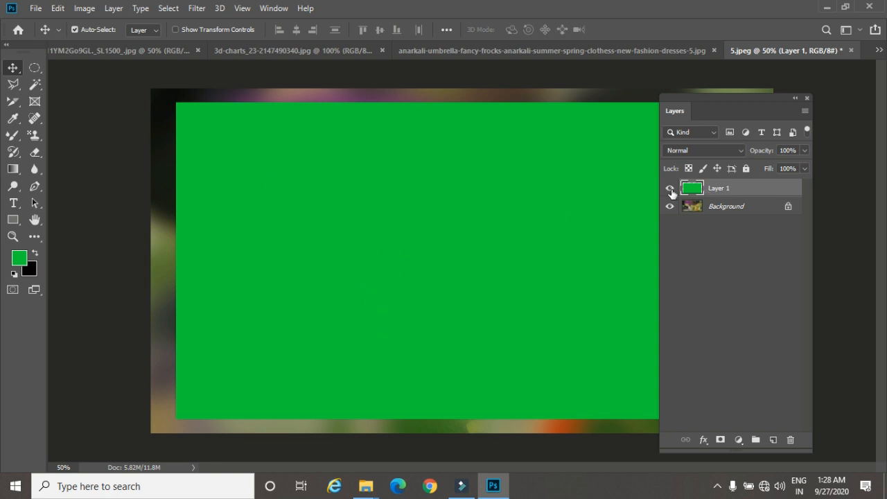
Revert the flower field to its original and paint over it with the Art History Brush in the Loose Medium style.
{"action": "key", "text": "ctrl+z"}
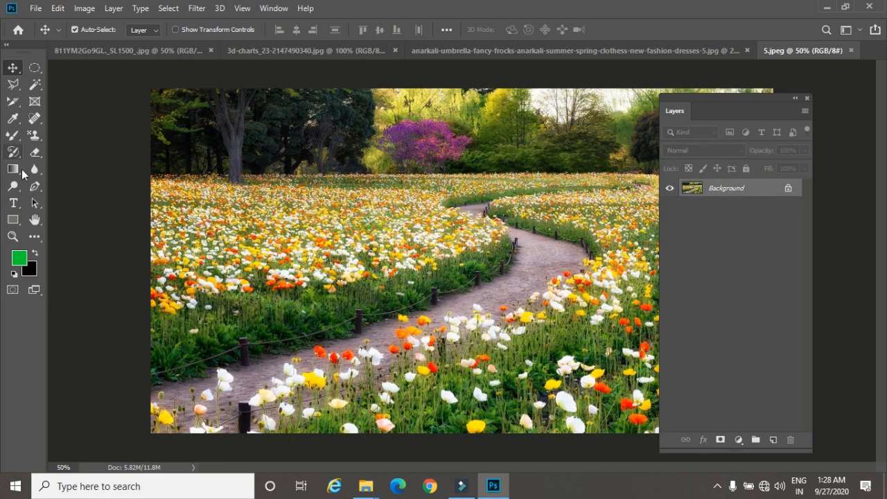
{"action": "left_click_drag", "start_coordinate": [15, 154], "coordinate": [47, 166]}
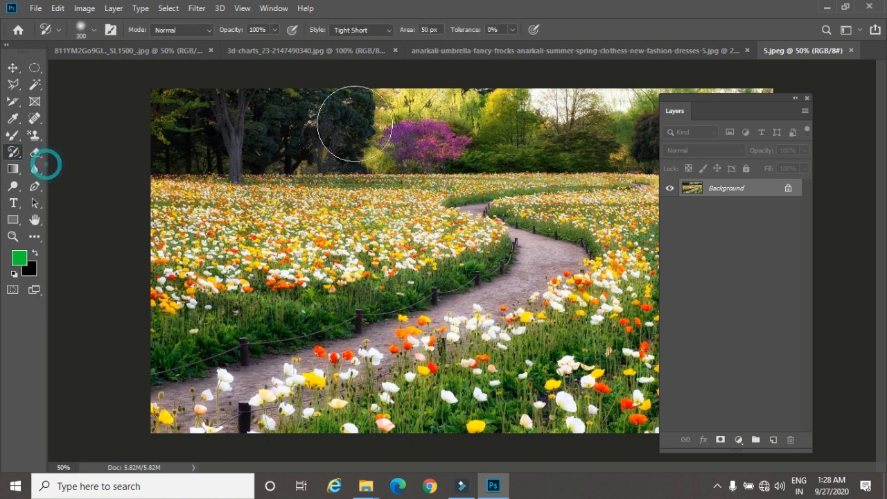
{"action": "left_click", "coordinate": [368, 30]}
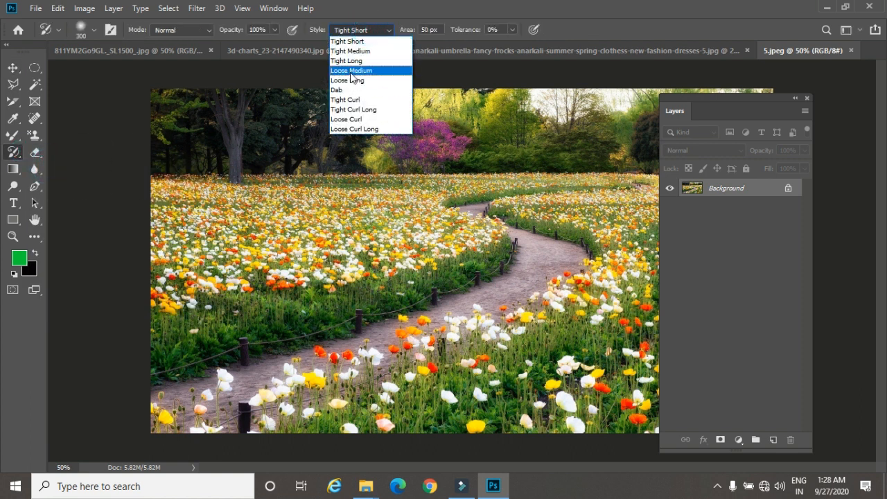
{"action": "left_click", "coordinate": [354, 69]}
{"action": "mouse_move", "coordinate": [336, 160]}
{"action": "left_mouse_down"}
{"action": "mouse_move", "coordinate": [306, 173]}
{"action": "mouse_move", "coordinate": [184, 174]}
{"action": "mouse_move", "coordinate": [355, 103]}
{"action": "mouse_move", "coordinate": [487, 94]}
{"action": "mouse_move", "coordinate": [706, 129]}
{"action": "mouse_move", "coordinate": [752, 126]}
{"action": "mouse_move", "coordinate": [774, 241]}
{"action": "mouse_move", "coordinate": [688, 357]}
{"action": "mouse_move", "coordinate": [437, 385]}
{"action": "mouse_move", "coordinate": [230, 381]}
{"action": "mouse_move", "coordinate": [654, 261]}
{"action": "mouse_move", "coordinate": [319, 228]}
{"action": "left_mouse_up"}
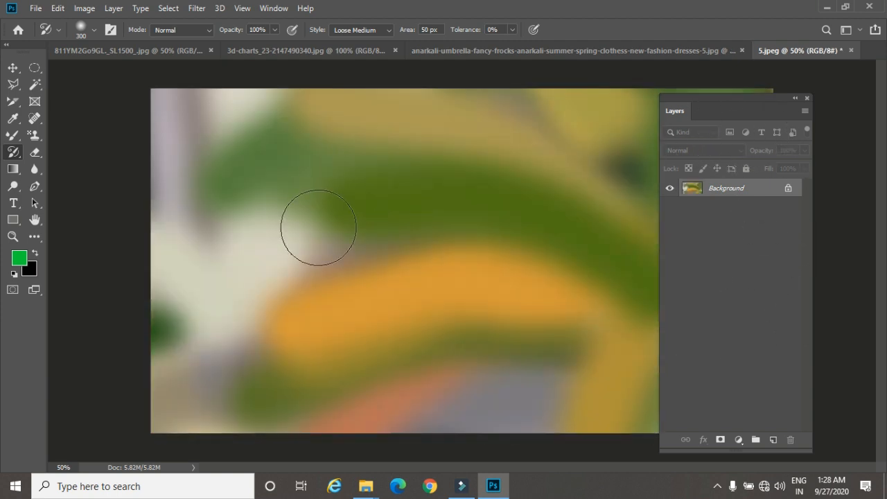
Revert the flower field image and repaint it with the Art History Brush in the Tight Curl style.
{"action": "key", "text": "F12"}
{"action": "left_click", "coordinate": [361, 30]}
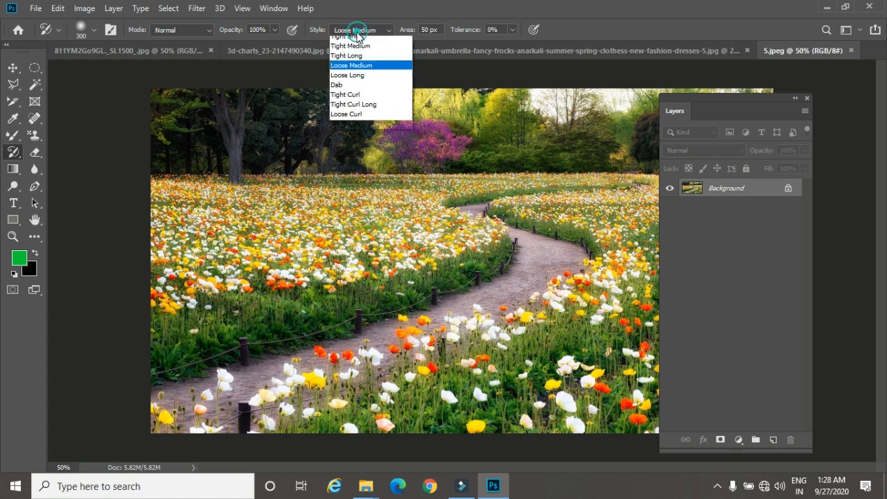
{"action": "left_click", "coordinate": [341, 100]}
{"action": "mouse_move", "coordinate": [238, 167]}
{"action": "left_mouse_down"}
{"action": "mouse_move", "coordinate": [212, 264]}
{"action": "mouse_move", "coordinate": [240, 392]}
{"action": "mouse_move", "coordinate": [484, 430]}
{"action": "mouse_move", "coordinate": [646, 331]}
{"action": "mouse_move", "coordinate": [660, 131]}
{"action": "mouse_move", "coordinate": [466, 144]}
{"action": "mouse_move", "coordinate": [174, 133]}
{"action": "mouse_move", "coordinate": [342, 173]}
{"action": "left_mouse_up"}
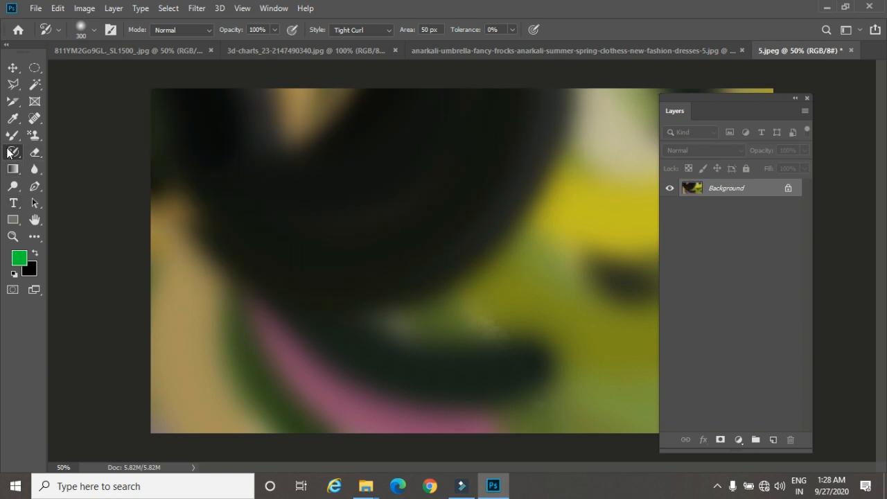
{"action": "right_click", "coordinate": [13, 152]}
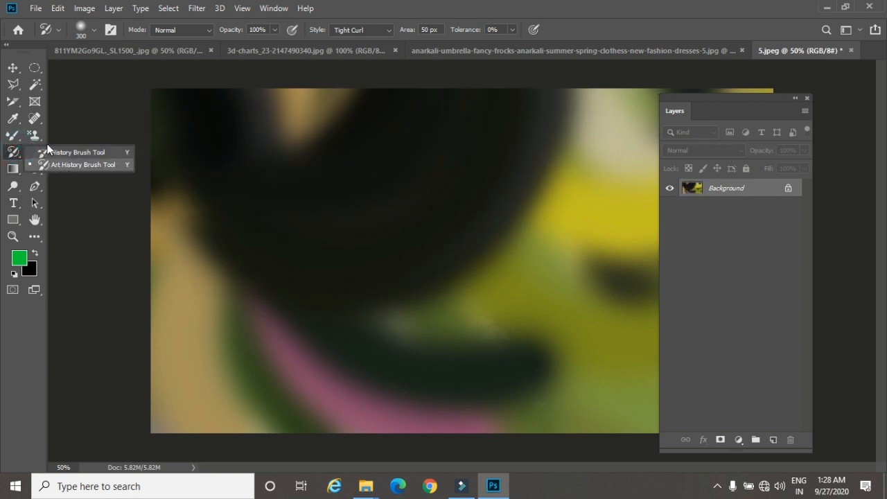
{"action": "left_click", "coordinate": [14, 67]}
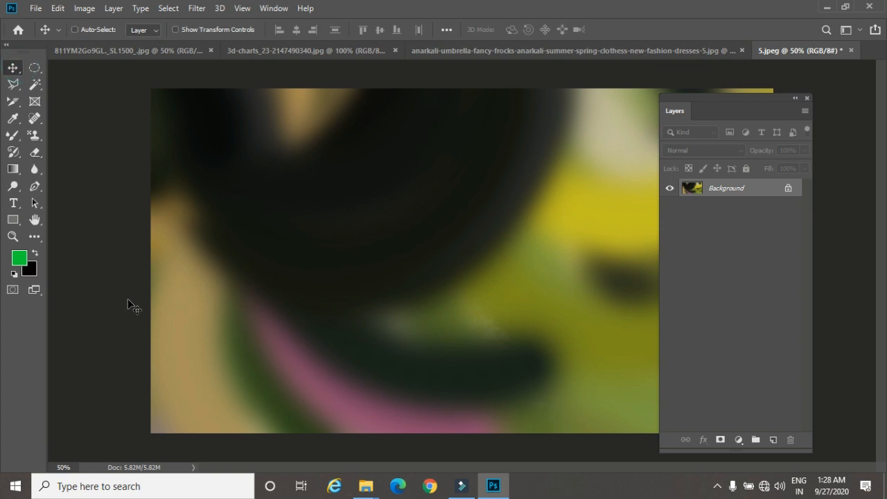
Open white_roses_PNG4008 together with the article-2388827-1B3C67AC000005DC-463_634x698.jpg photo of the two men.
{"action": "key", "text": "ctrl+o"}
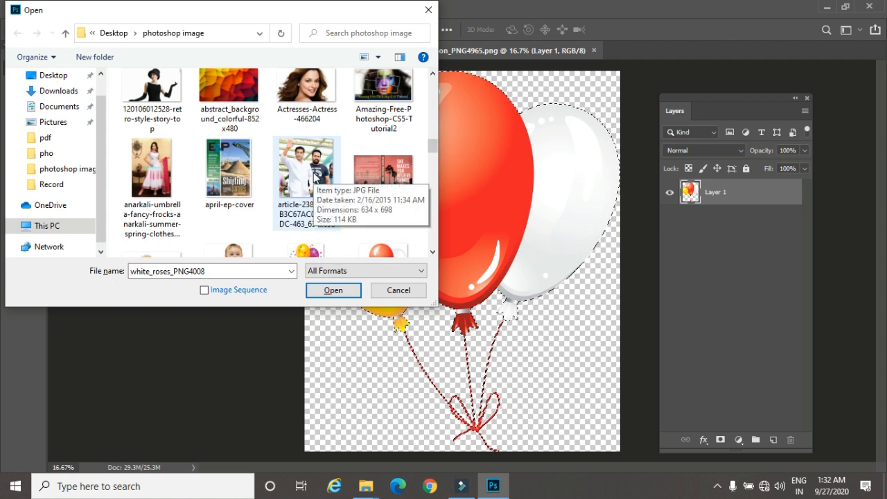
{"action": "left_click", "coordinate": [313, 175], "text": "ctrl"}
{"action": "left_click", "coordinate": [333, 290]}
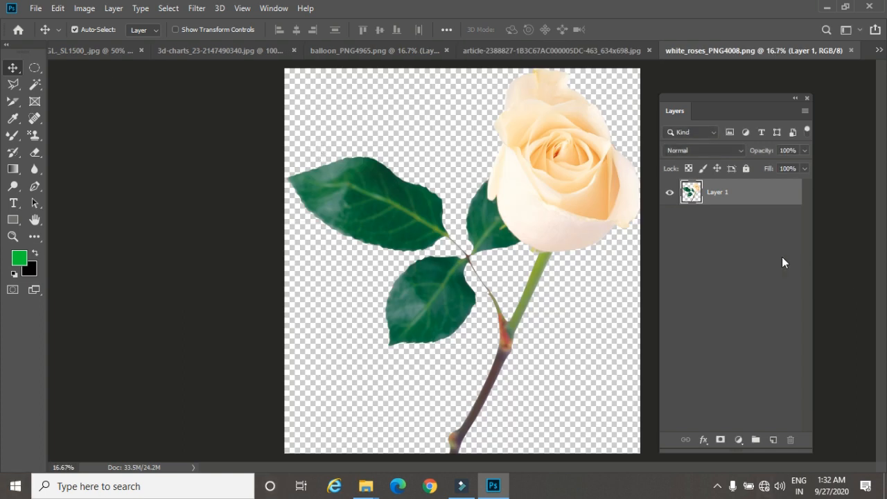
Select the rose by its layer outline and copy it into the article photo as a new layer.
{"action": "left_click", "coordinate": [688, 195], "text": "ctrl"}
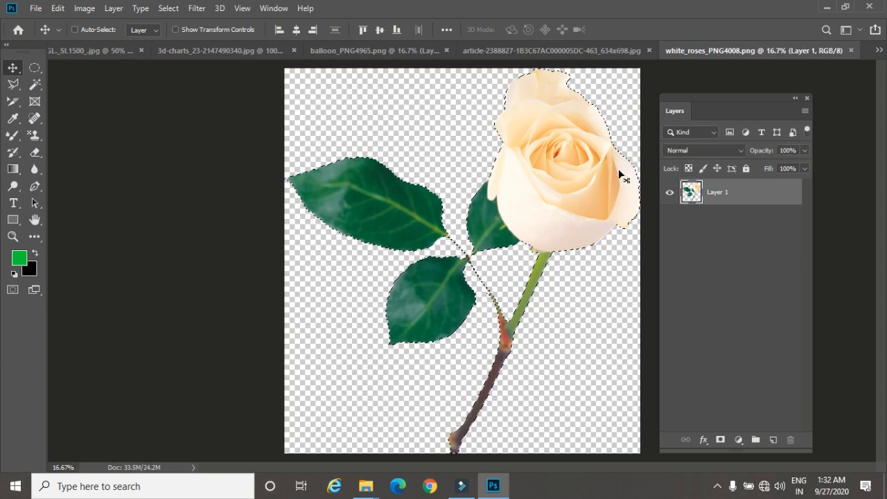
{"action": "left_click", "coordinate": [604, 53]}
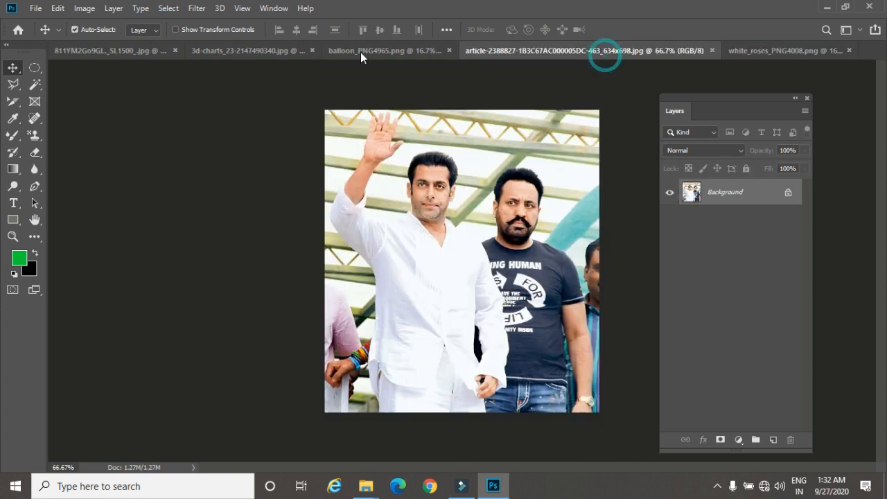
{"action": "key", "text": "ctrl+v"}
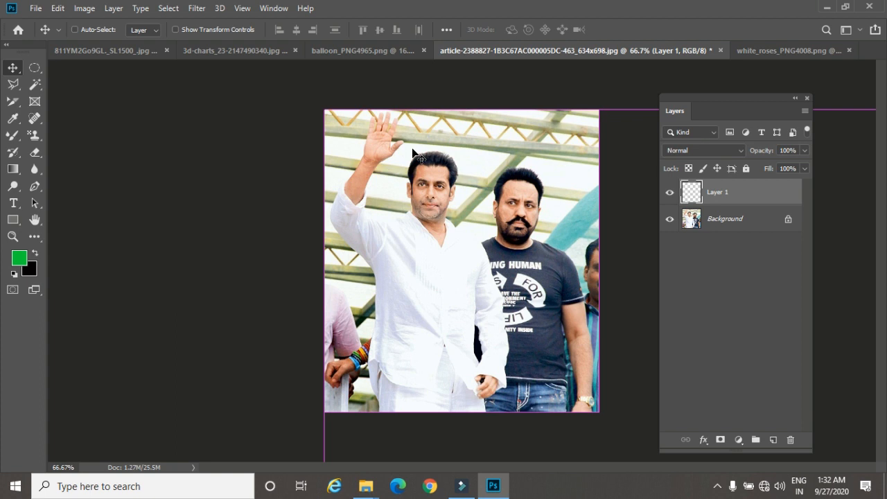
Scale the pasted rose down to about 6.84% and place it over the black T-shirt.
{"action": "key", "text": "ctrl+t"}
{"action": "key", "text": "ctrl+minus"}
{"action": "key", "text": "ctrl+minus"}
{"action": "left_click_drag", "start_coordinate": [391, 184], "coordinate": [480, 275]}
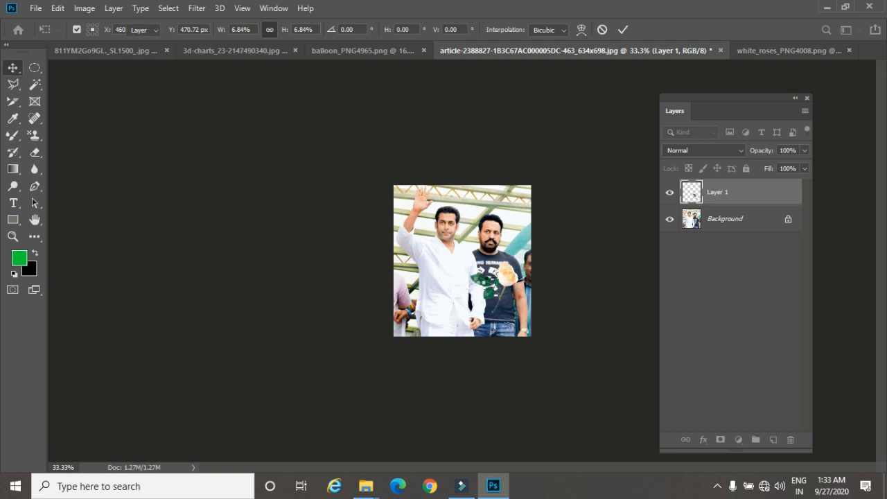
{"action": "key", "text": "Return"}
{"action": "key", "text": "ctrl+plus"}
{"action": "key", "text": "ctrl+plus"}
{"action": "key", "text": "ctrl+plus"}
{"action": "key", "text": "ctrl+plus"}
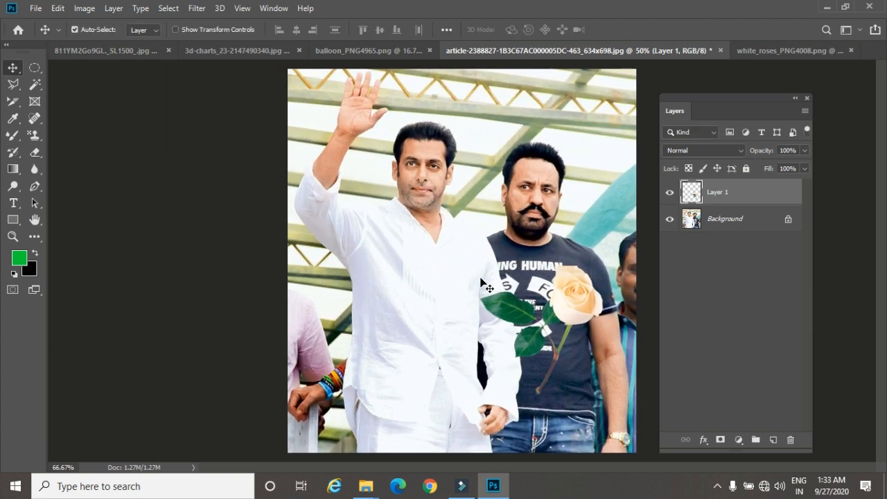
Move the rose so its stem meets the hand of the man in white, and flip it horizontally.
{"action": "left_click_drag", "start_coordinate": [444, 327], "coordinate": [346, 159]}
{"action": "mouse_move", "coordinate": [396, 271]}
{"action": "left_mouse_down"}
{"action": "mouse_move", "coordinate": [366, 202]}
{"action": "mouse_move", "coordinate": [402, 262]}
{"action": "left_mouse_up"}
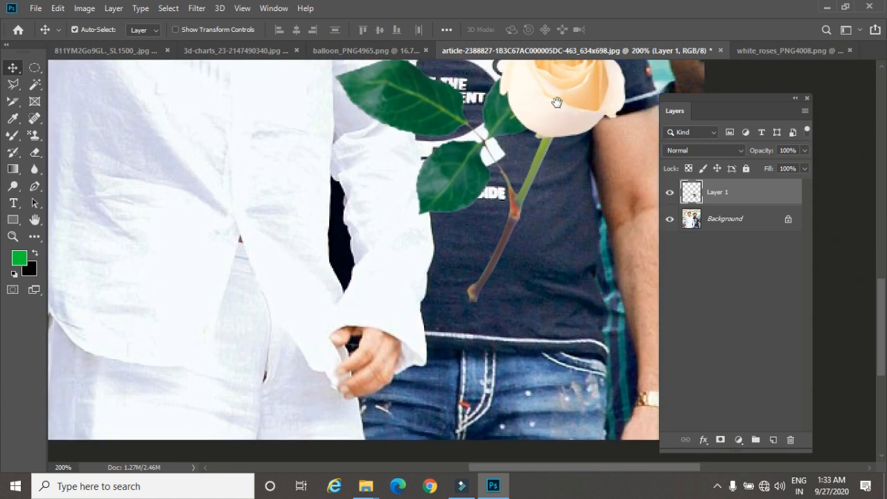
{"action": "left_click_drag", "start_coordinate": [557, 99], "coordinate": [465, 162]}
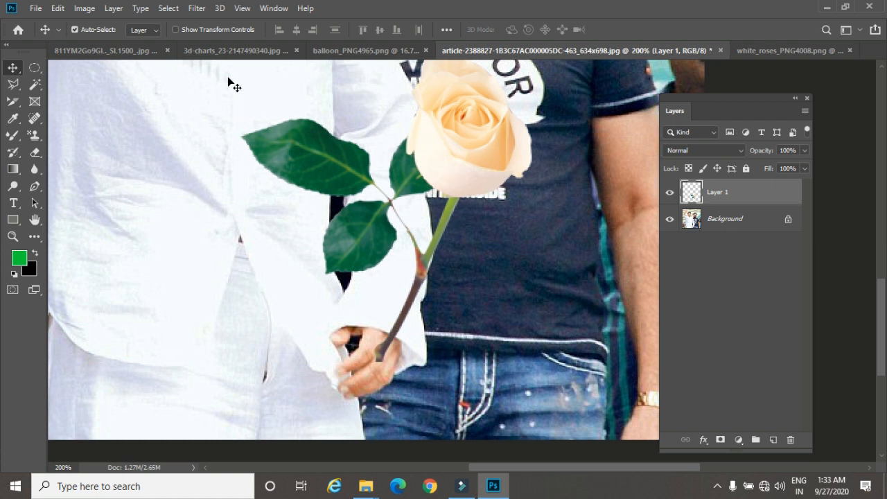
{"action": "left_click", "coordinate": [58, 10]}
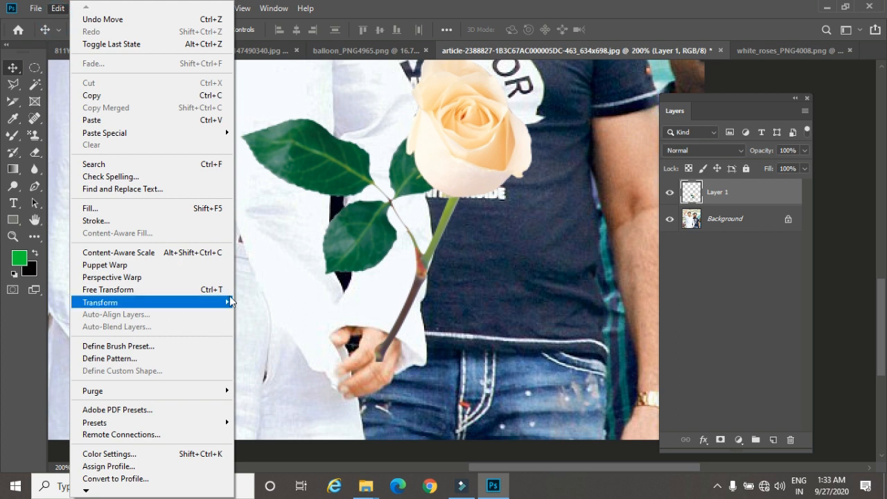
{"action": "mouse_move", "coordinate": [229, 302]}
{"action": "left_click", "coordinate": [305, 449]}
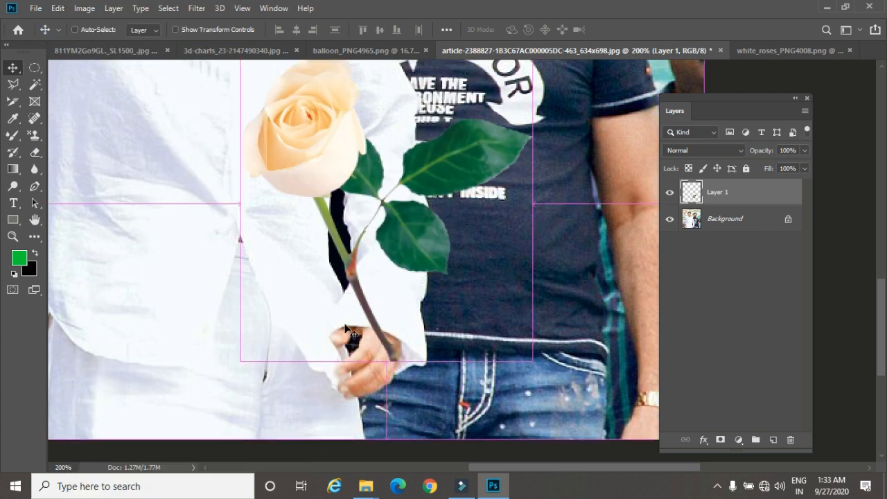
Scale the rose to about 59% width and 61% height and move it down so its stem crosses the hand.
{"action": "key", "text": "ctrl+t"}
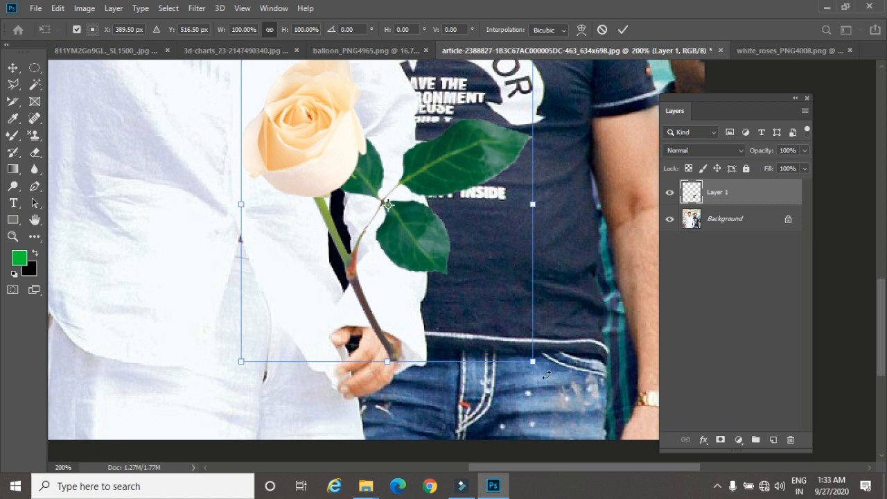
{"action": "left_click_drag", "start_coordinate": [533, 360], "coordinate": [413, 238]}
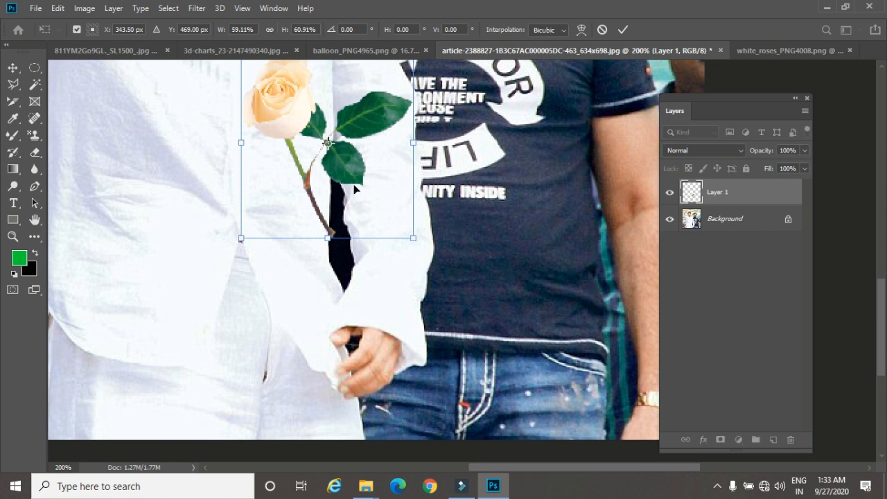
{"action": "left_click_drag", "start_coordinate": [347, 211], "coordinate": [397, 331]}
{"action": "key", "text": "Return"}
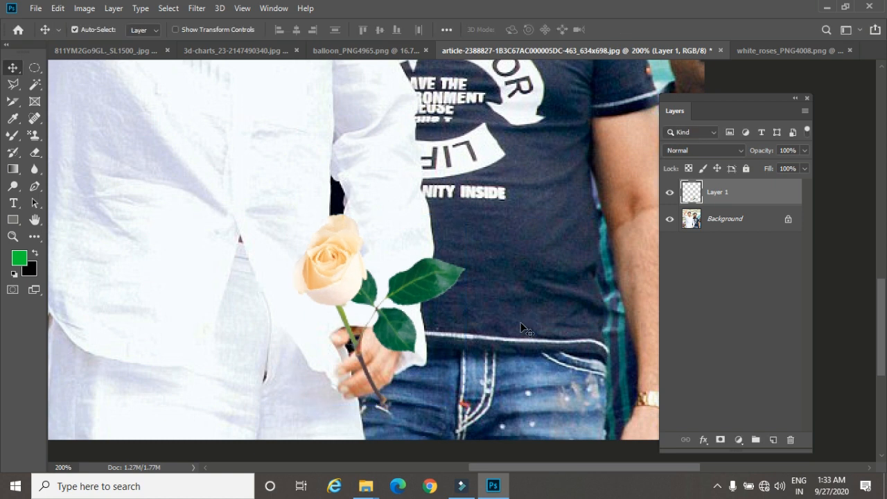
Outline the section of rose stem crossing the man's fingers with a closed Polygonal Lasso selection.
{"action": "key", "text": "ctrl+plus"}
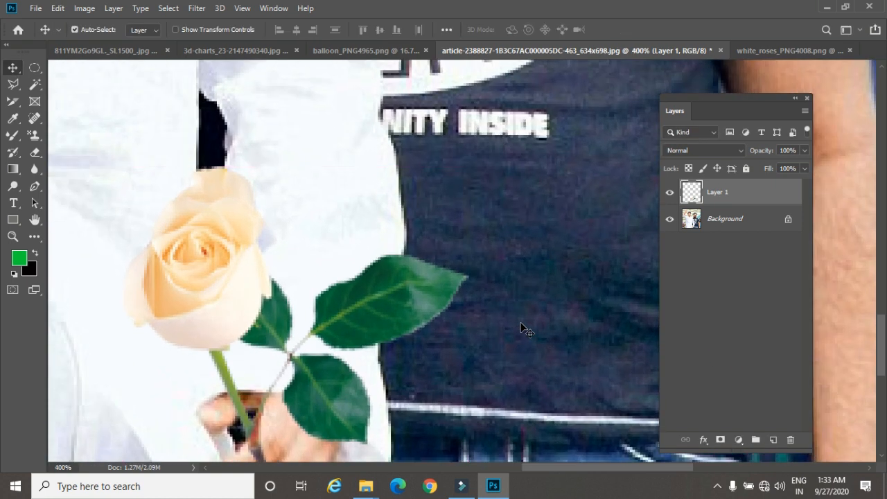
{"action": "key", "text": "space"}
{"action": "left_click_drag", "start_coordinate": [342, 359], "coordinate": [340, 186]}
{"action": "left_click_drag", "start_coordinate": [348, 216], "coordinate": [397, 216]}
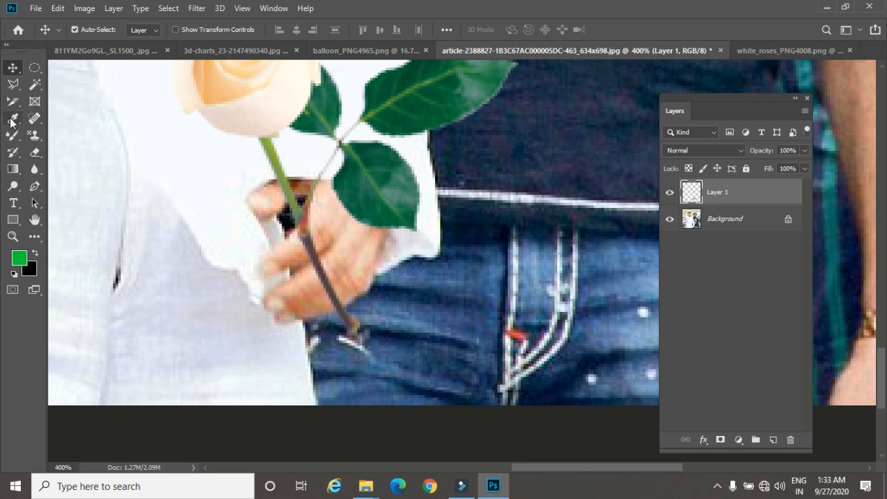
{"action": "left_click", "coordinate": [13, 84]}
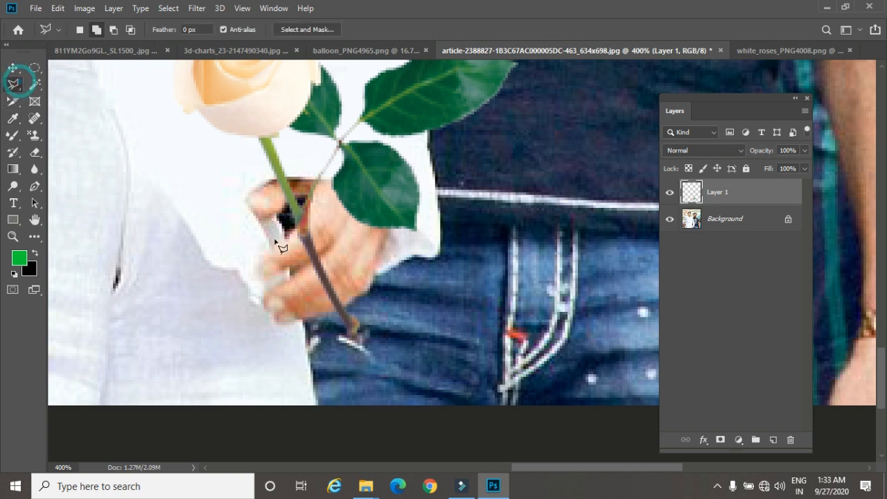
{"action": "left_click", "coordinate": [308, 206]}
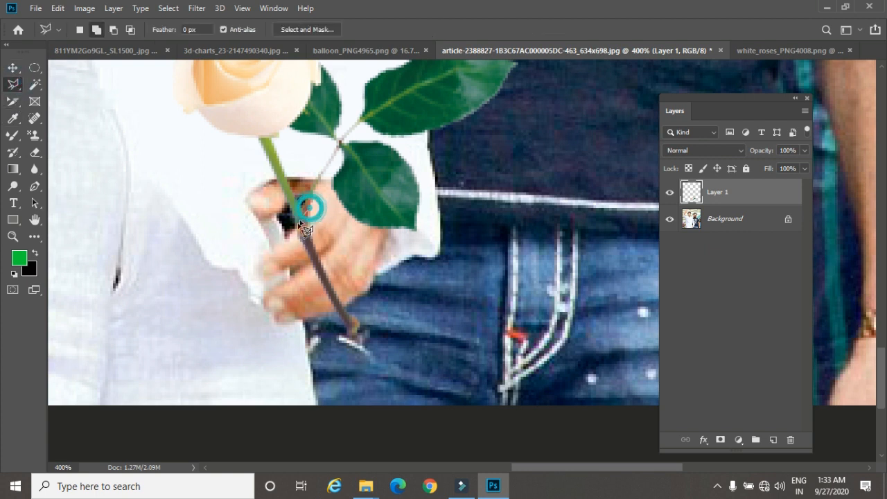
{"action": "left_click", "coordinate": [284, 234]}
{"action": "left_click", "coordinate": [317, 311]}
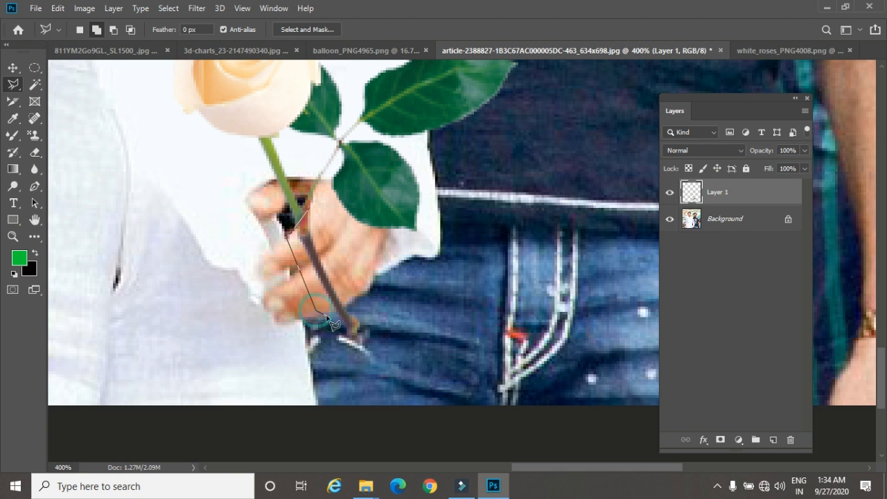
{"action": "left_click", "coordinate": [359, 293]}
{"action": "left_click", "coordinate": [328, 219]}
{"action": "left_click", "coordinate": [309, 212]}
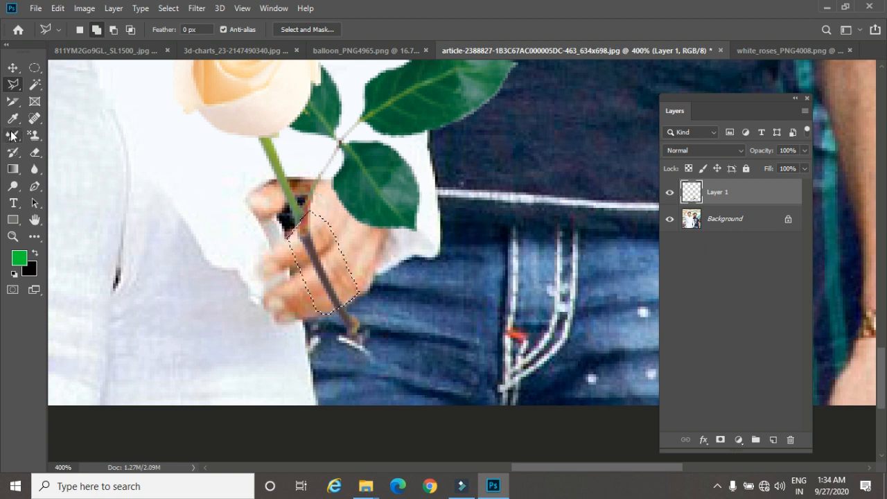
Paint the fingers back over the selected stem section with the History Brush at size 9, and clear the selection.
{"action": "left_click", "coordinate": [13, 152]}
{"action": "left_click", "coordinate": [77, 152]}
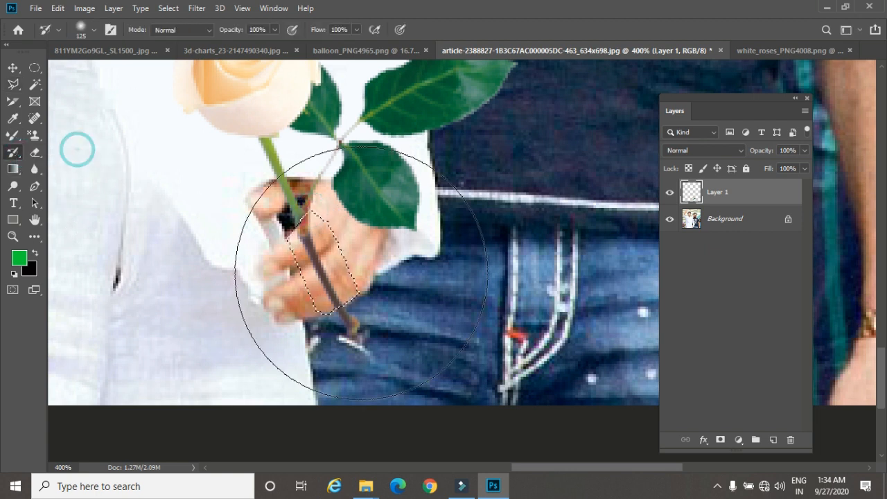
{"action": "key", "text": "bracketleft"}
{"action": "key", "text": "bracketleft"}
{"action": "key", "text": "bracketleft"}
{"action": "key", "text": "bracketleft"}
{"action": "key", "text": "bracketleft"}
{"action": "key", "text": "bracketleft"}
{"action": "key", "text": "bracketleft"}
{"action": "key", "text": "bracketleft"}
{"action": "key", "text": "bracketleft"}
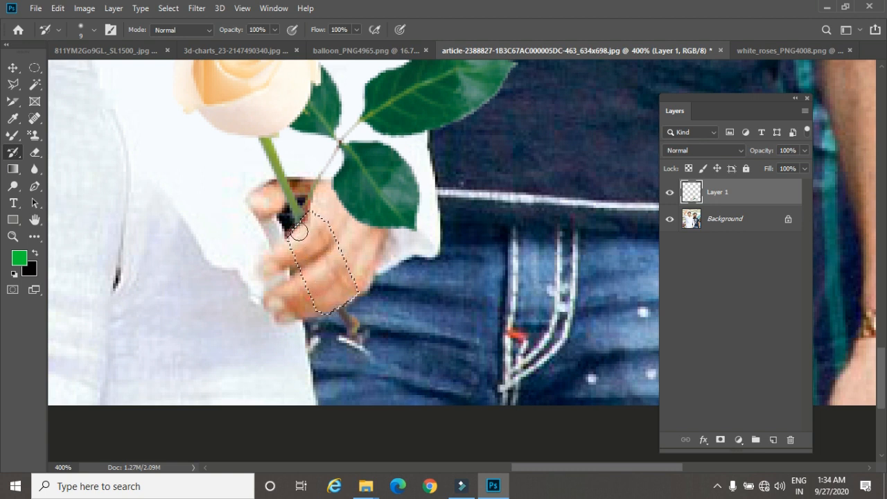
{"action": "key", "text": "ctrl+d"}
Examine the rose in the hand at full view and close up, hiding the Background layer briefly to inspect Layer 1 alone.
{"action": "key", "text": "ctrl+minus"}
{"action": "key", "text": "ctrl+minus"}
{"action": "key", "text": "ctrl+minus"}
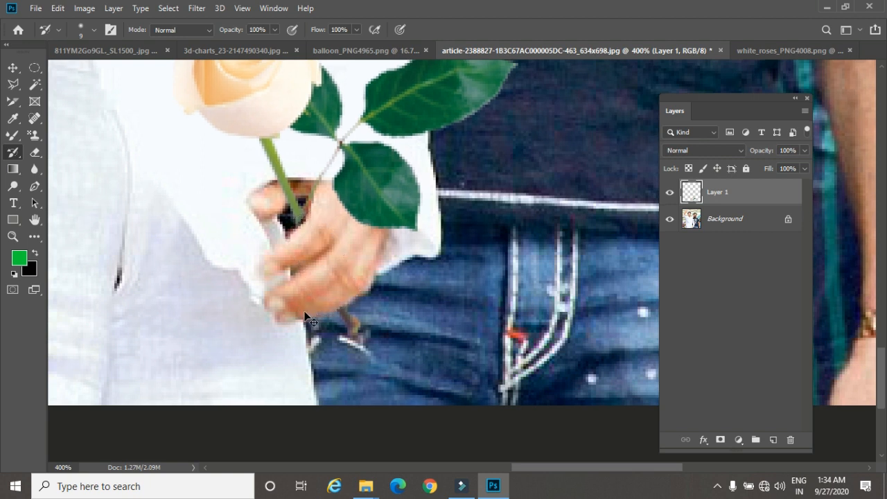
{"action": "key", "text": "ctrl+minus"}
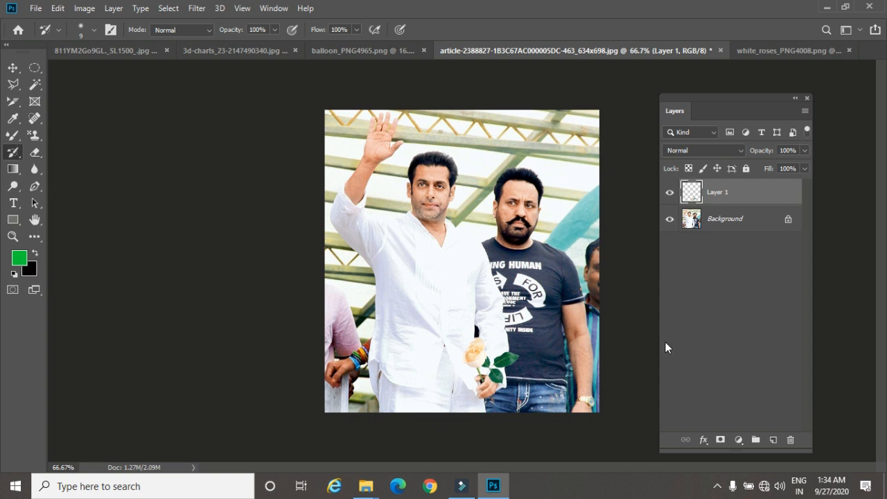
{"action": "key", "text": "ctrl+plus"}
{"action": "key", "text": "ctrl+plus"}
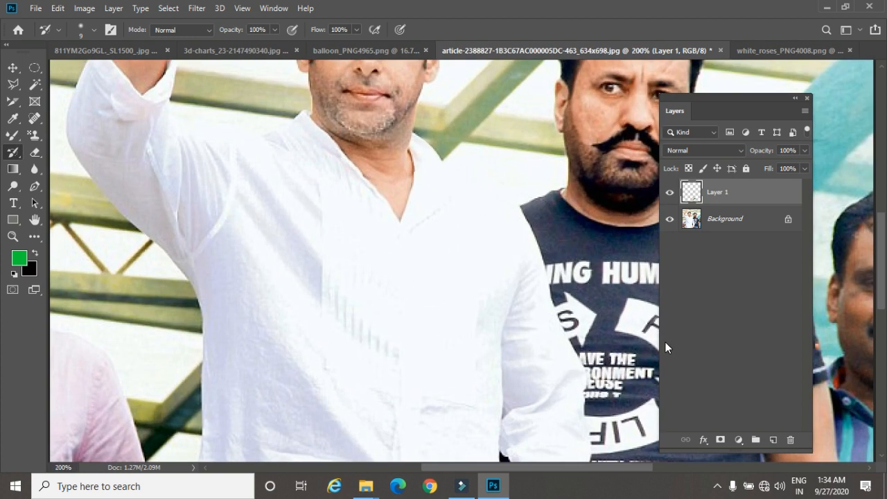
{"action": "scroll", "coordinate": [404, 349], "scroll_direction": "down", "scroll_amount": 10}
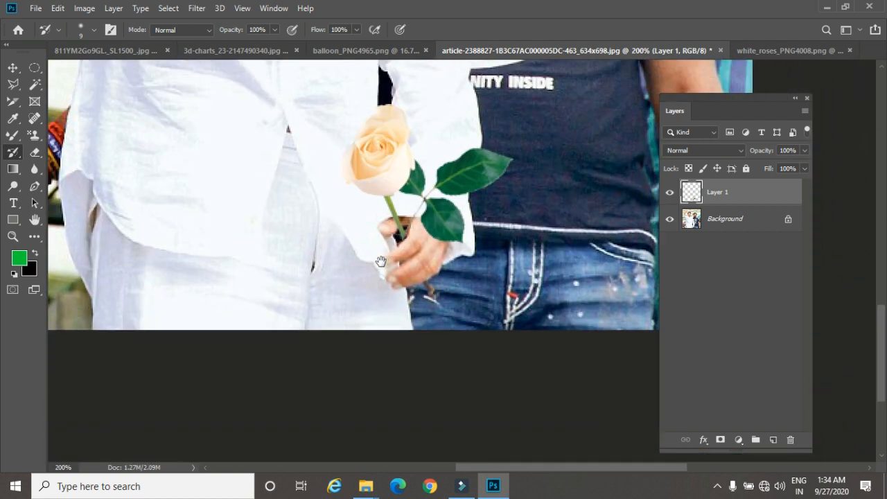
{"action": "left_click", "coordinate": [669, 219]}
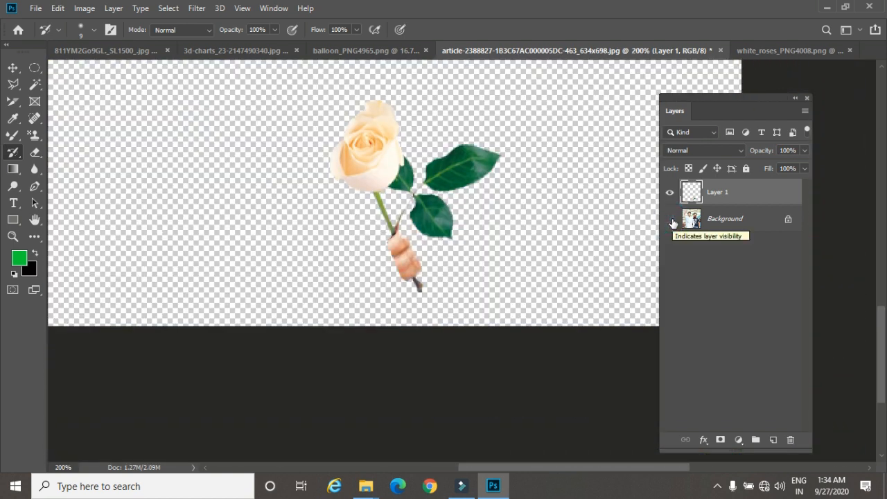
{"action": "left_click", "coordinate": [670, 219]}
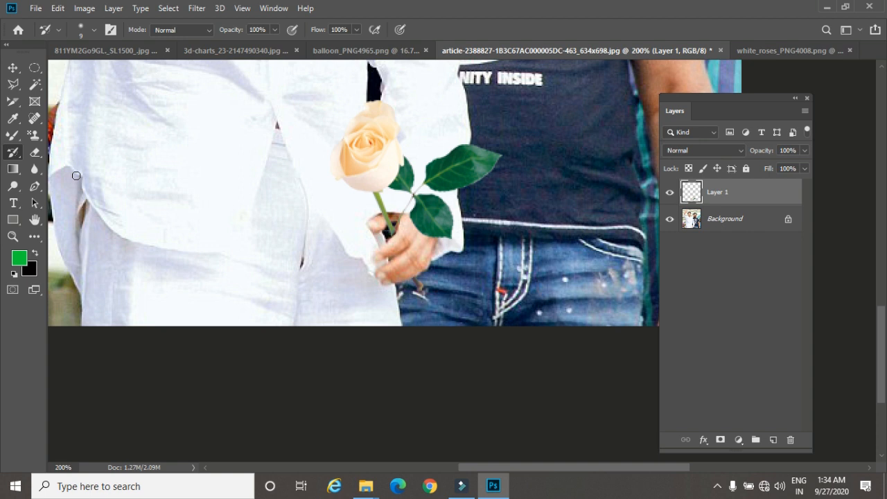
Show the History Brush tool variants, including the Art History Brush, and minimize Photoshop to the desktop.
{"action": "left_click", "coordinate": [19, 155]}
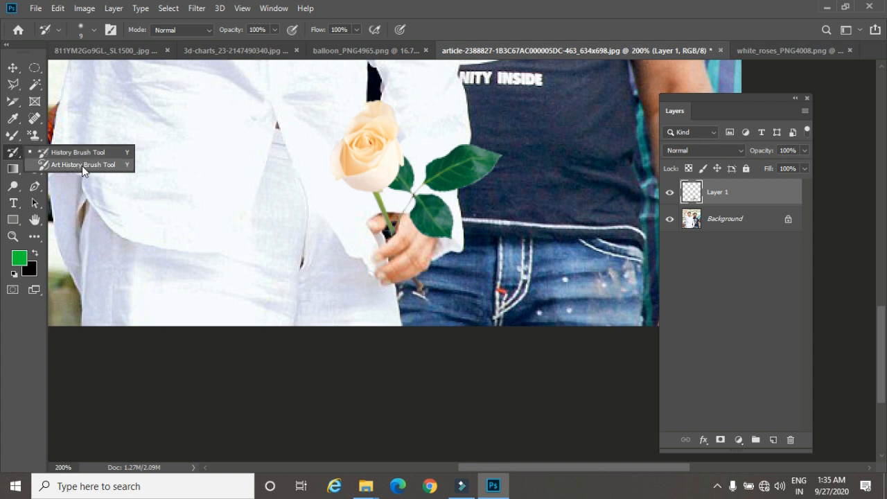
{"action": "left_click", "coordinate": [830, 9]}
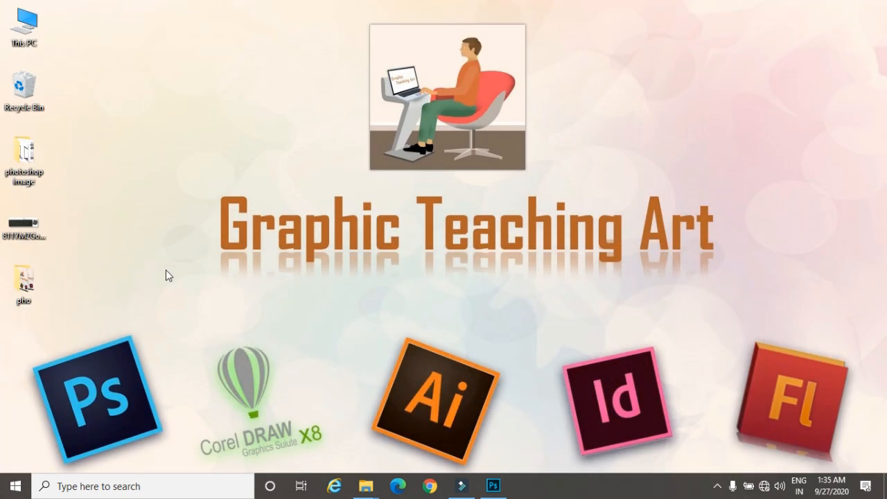